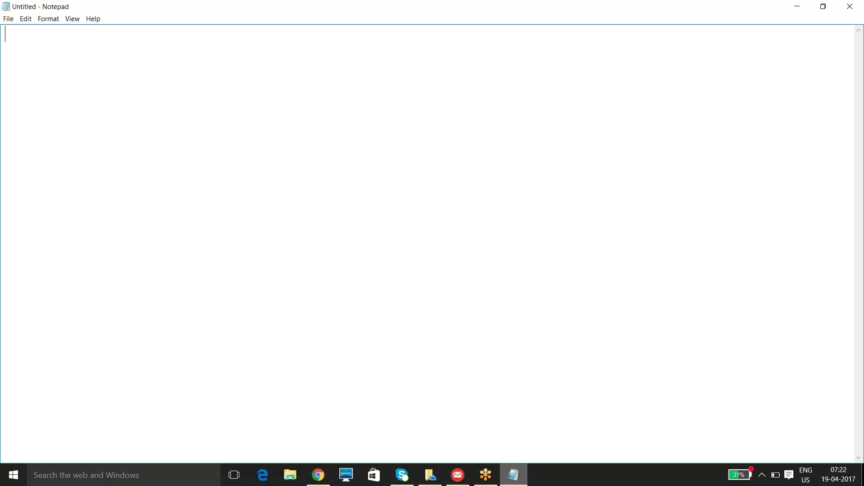
# Step: Launch SAP Logon from the desktop and open the ECC [122.175.38.182] connection
pyautogui.press('super')
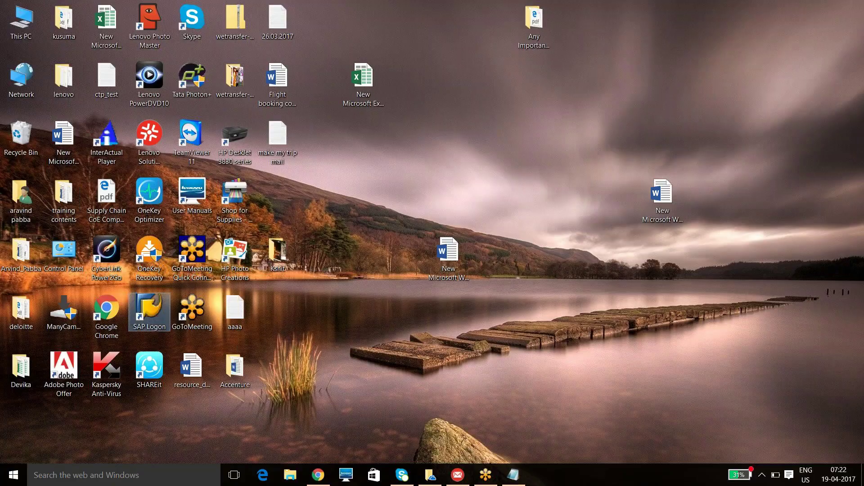
pyautogui.doubleClick(149, 312)
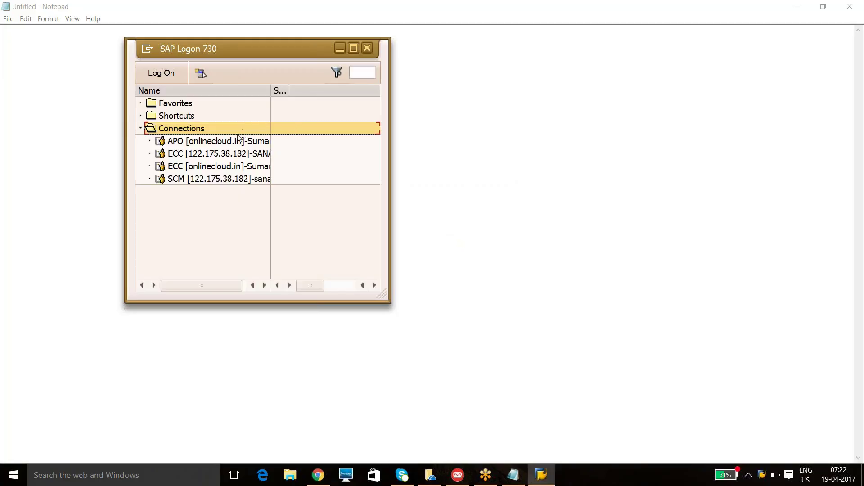
pyautogui.click(214, 159)
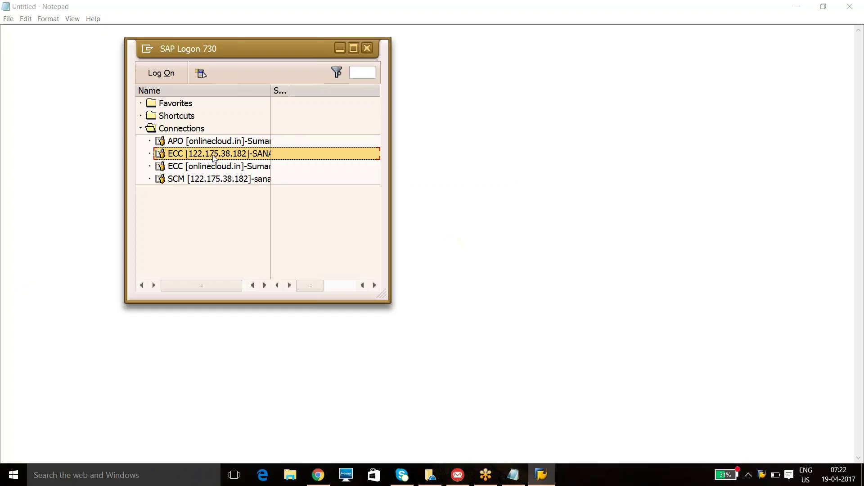
pyautogui.doubleClick(214, 153)
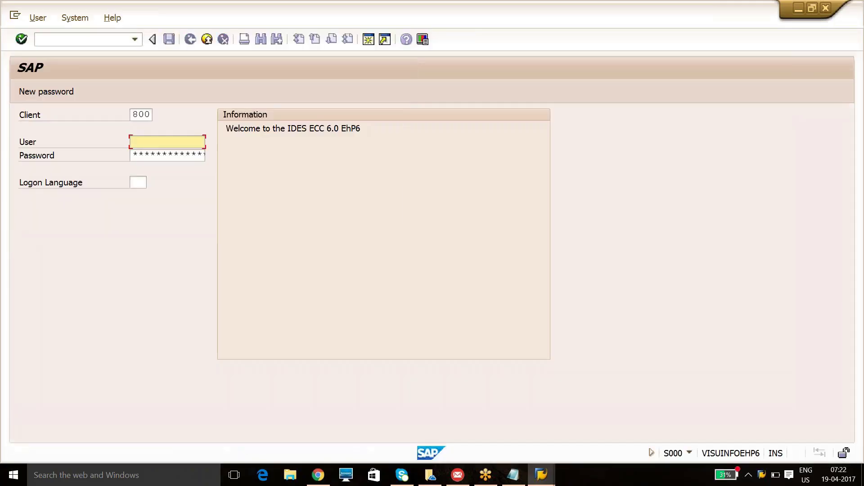
# Step: Try to log on to client 800 as apouser14 with the account password
pyautogui.click(182, 142)
pyautogui.click(185, 153)
pyautogui.press('Tab')
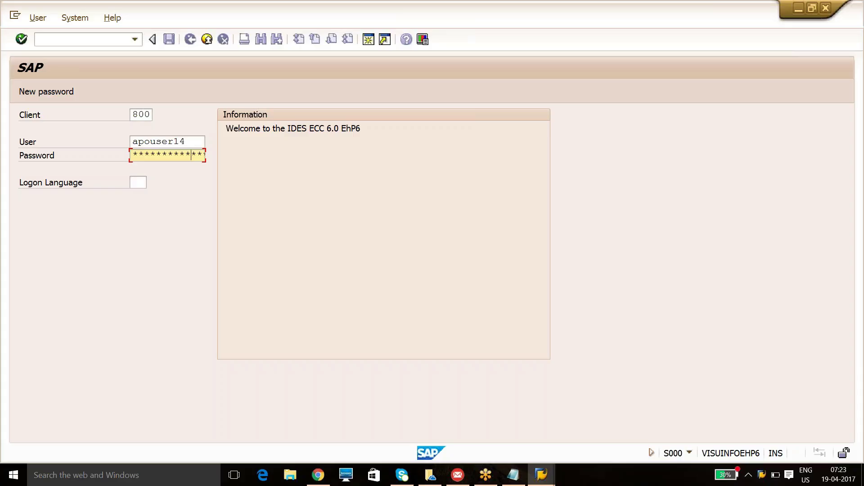
pyautogui.press('Return')
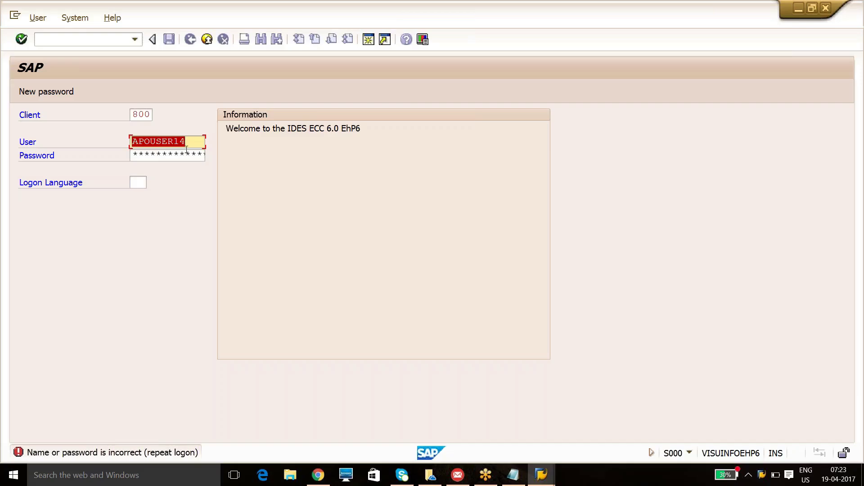
# Step: Replace the user with apouser2, enter the account password and try to log on
pyautogui.press('BackSpace')
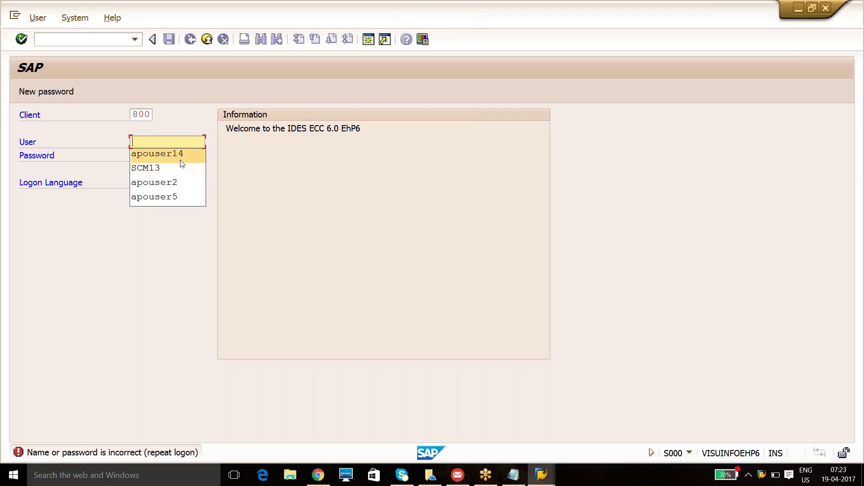
pyautogui.click(179, 183)
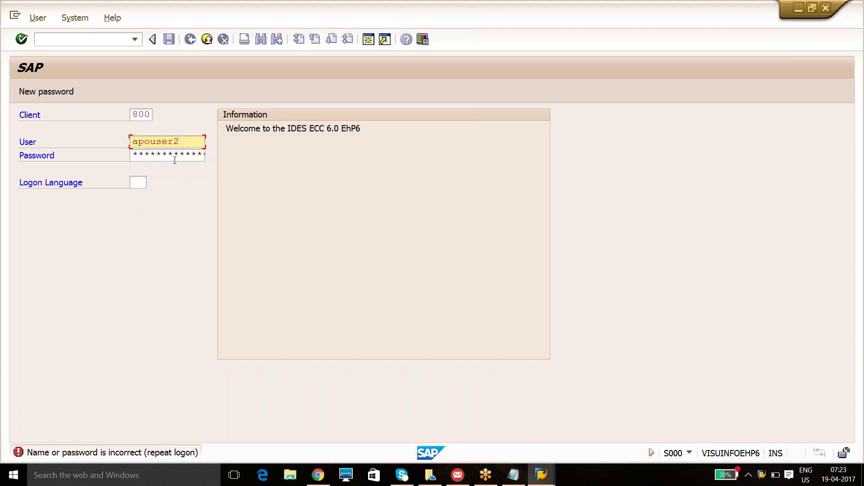
pyautogui.click(174, 161)
pyautogui.write('*')
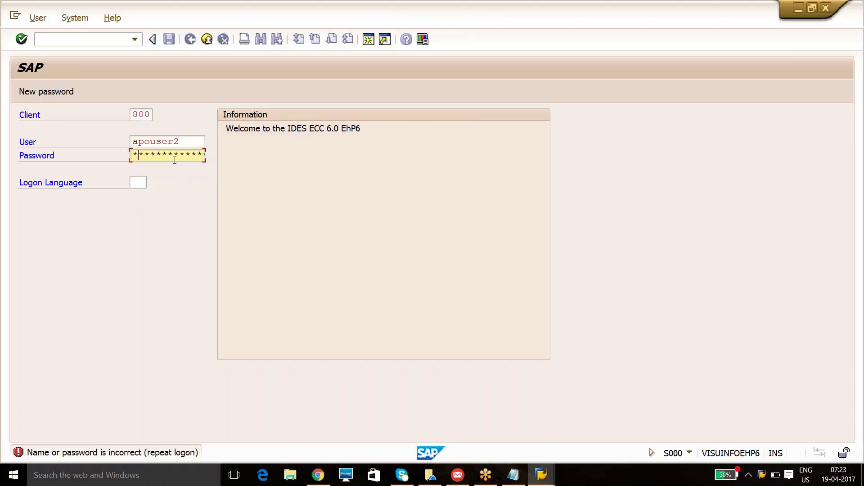
pyautogui.write('**')
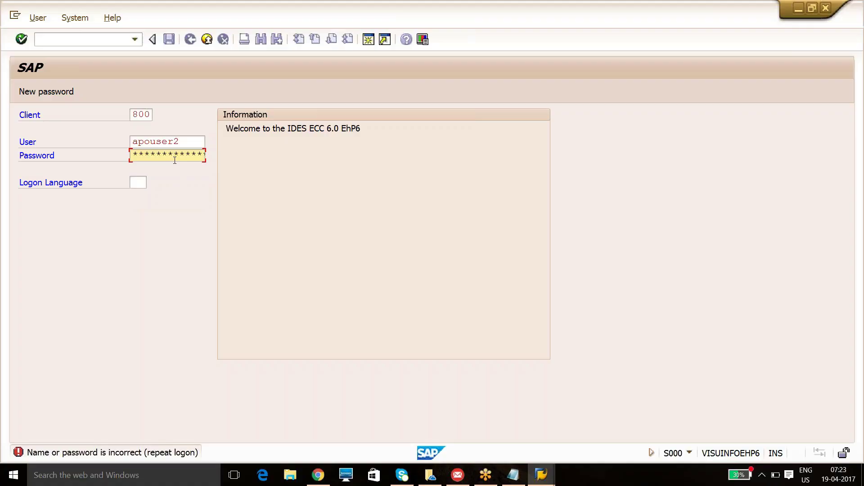
pyautogui.press('Return')
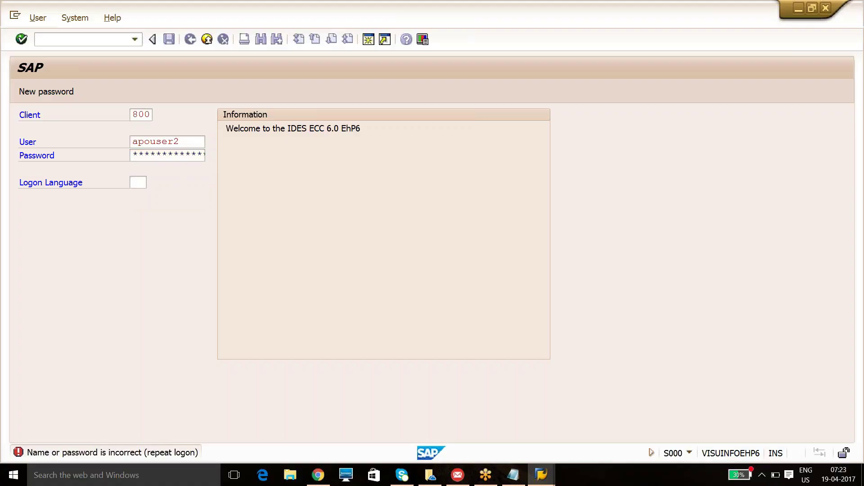
# Step: Change the user to apouser5, enter the account password and log on
pyautogui.press('BackSpace')
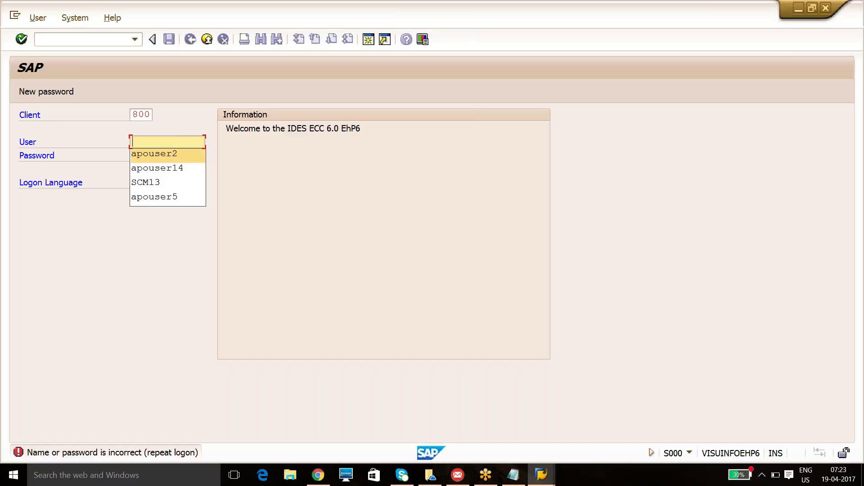
pyautogui.click(163, 198)
pyautogui.press('Tab')
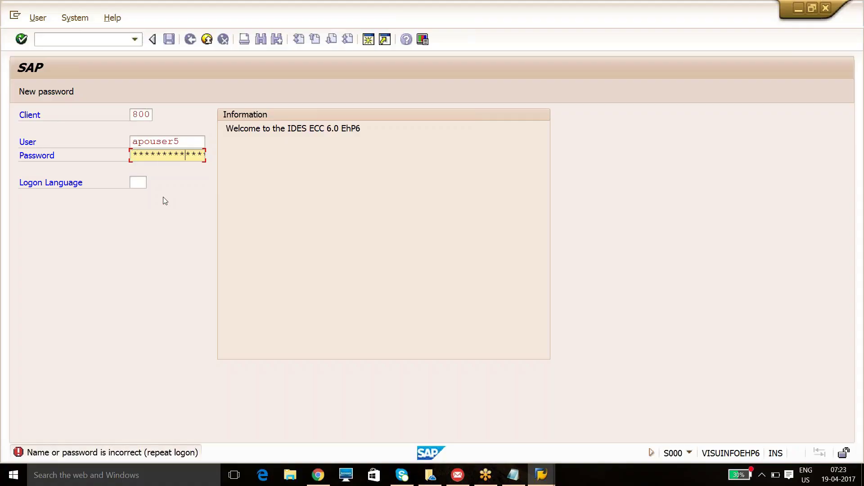
pyautogui.press('Return')
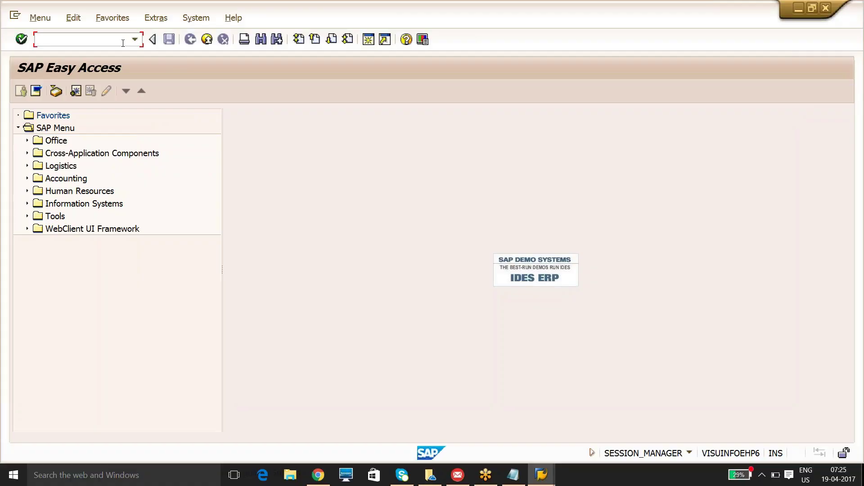
# Step: Start transaction MM03 and call up the view selection for material ZLAPTOP5016112
pyautogui.write('mm03')
pyautogui.press('Return')
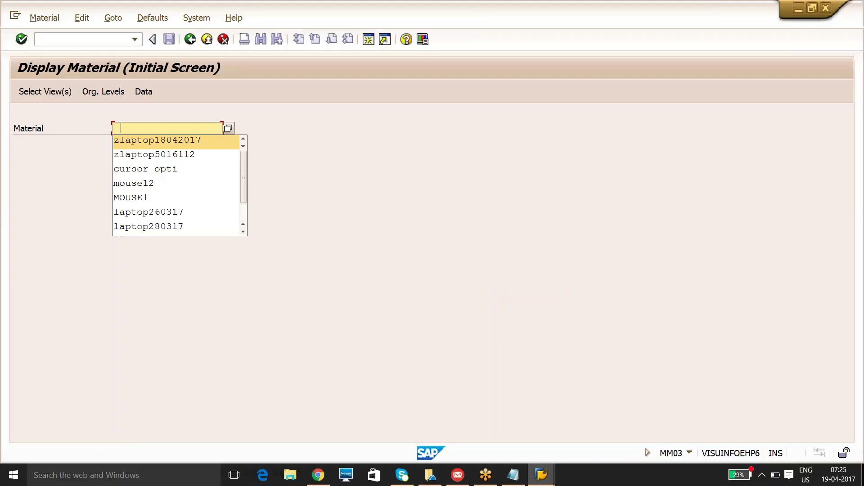
pyautogui.click(133, 154)
pyautogui.press('Return')
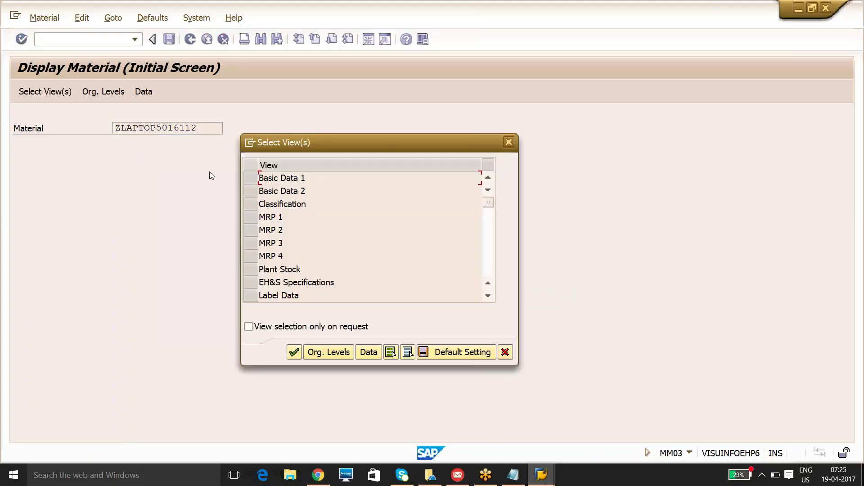
# Step: Display the material's Basic Data 1, MRP 1, MRP 2, MRP 3 and MRP 4 views for plant 1000
pyautogui.click(249, 178)
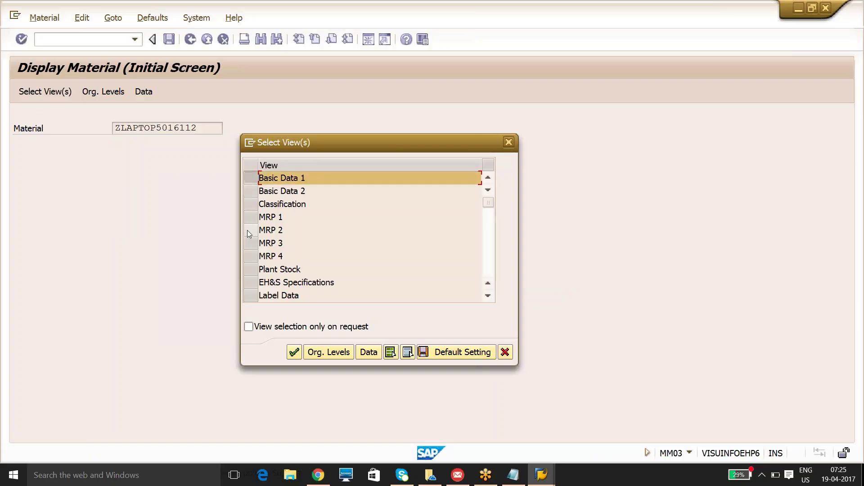
pyautogui.click(251, 217)
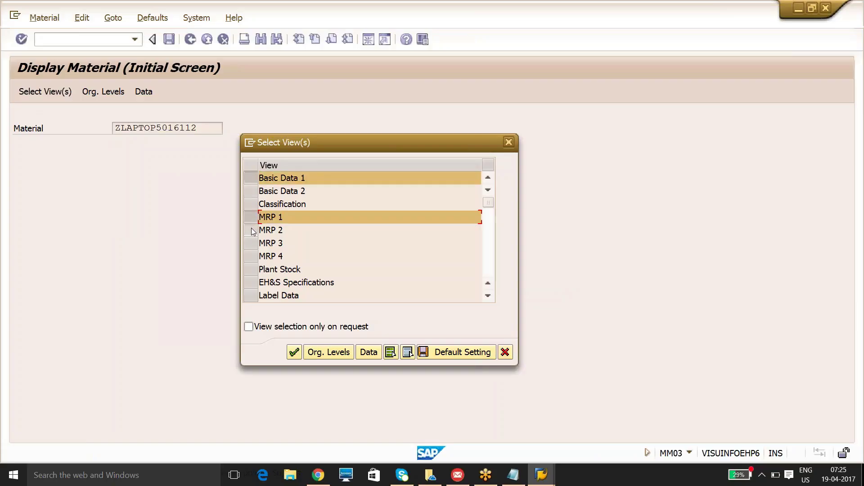
pyautogui.click(251, 230)
pyautogui.click(251, 247)
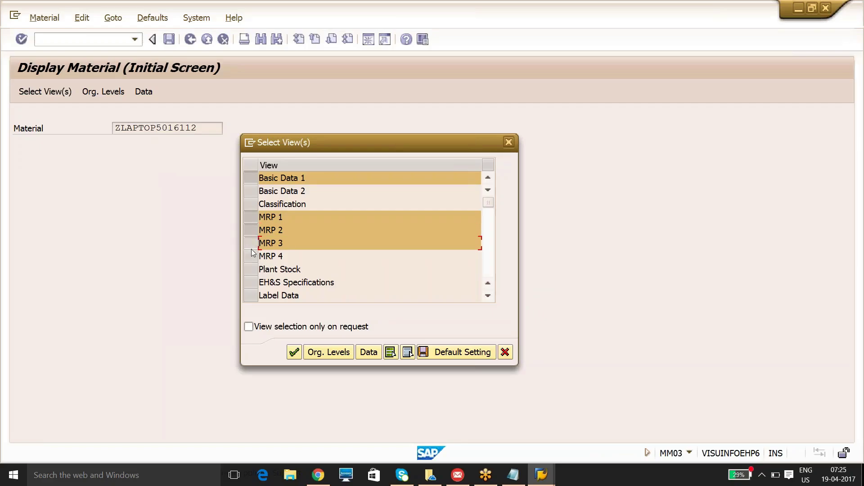
pyautogui.click(252, 257)
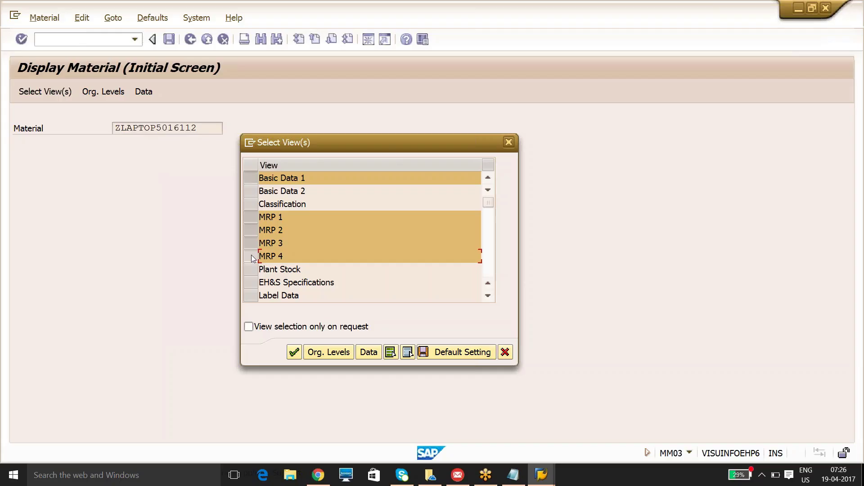
pyautogui.press('Return')
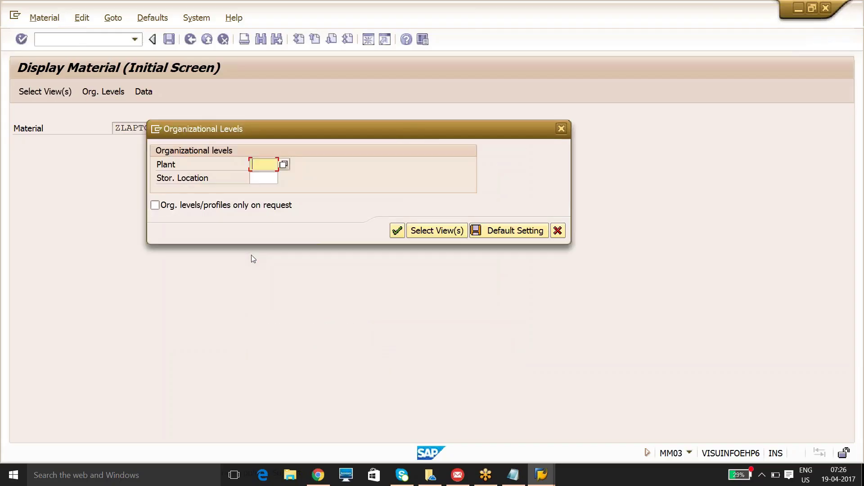
pyautogui.write('1000')
pyautogui.press('Return')
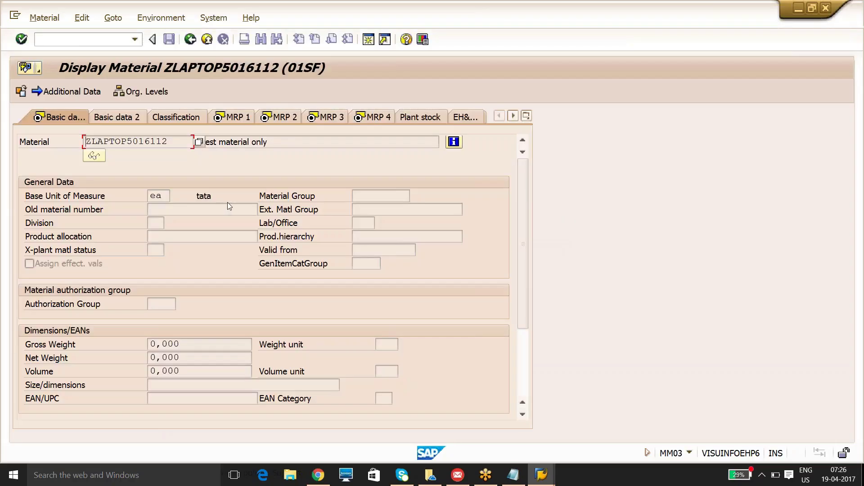
# Step: Page through the material's selected views from Basic Data 1 to MRP 3
pyautogui.press('Return')
pyautogui.press('Return')
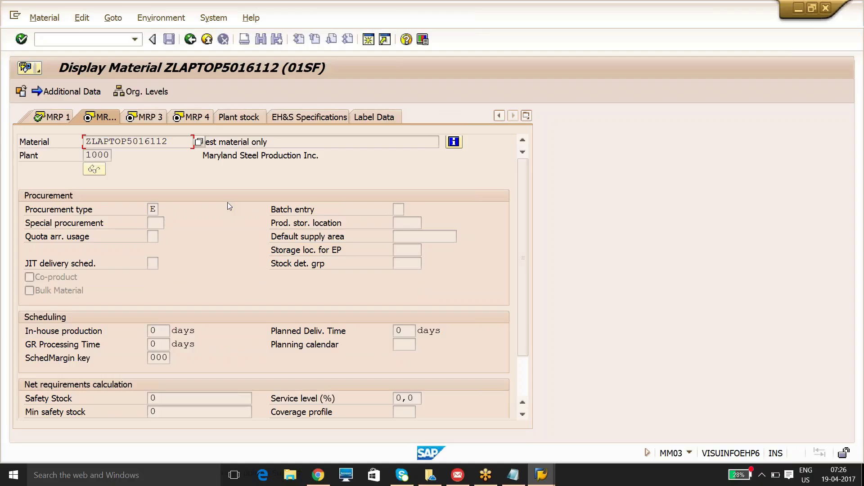
pyautogui.press('Return')
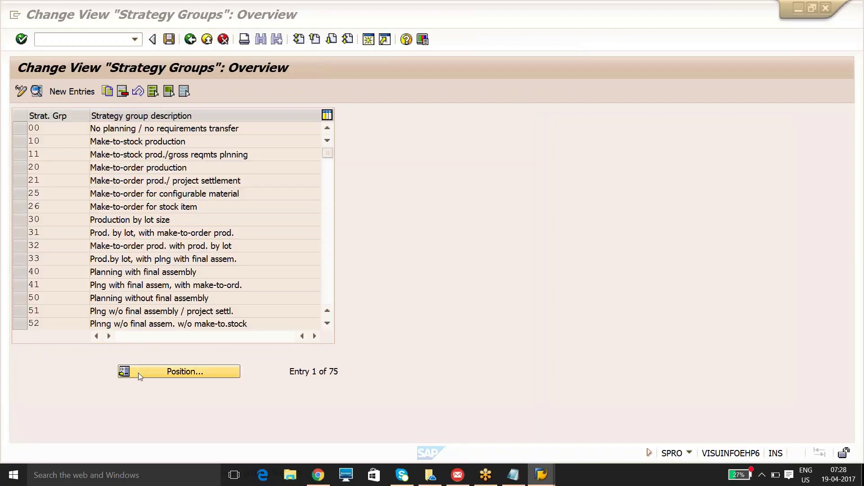
# Step: Position the strategy groups overview at group 40 and open the details of Planning with final assembly
pyautogui.click(138, 373)
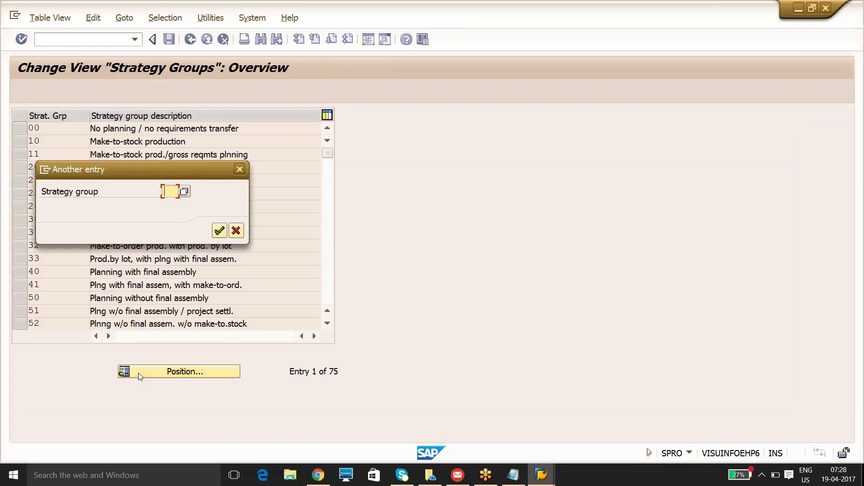
pyautogui.write('40')
pyautogui.press('Return')
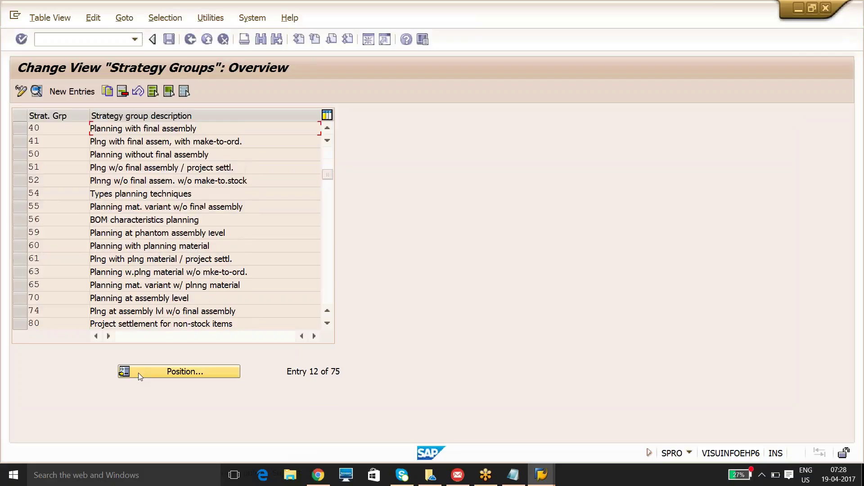
pyautogui.click(20, 128)
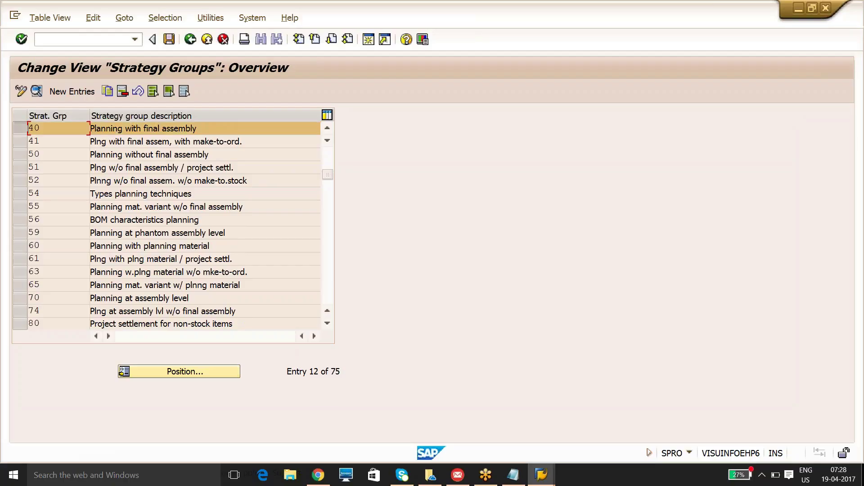
pyautogui.doubleClick(62, 127)
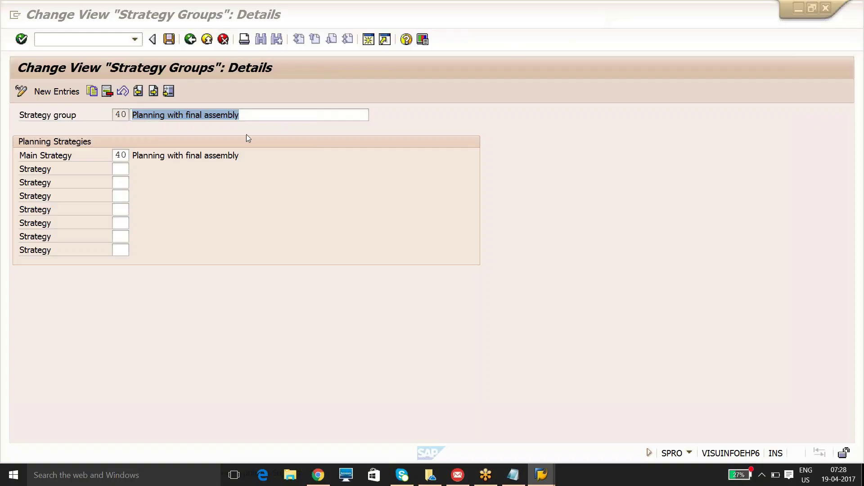
# Step: Return to the IMG structure and open the Define Strategy activity under Planning Strategy
pyautogui.click(189, 40)
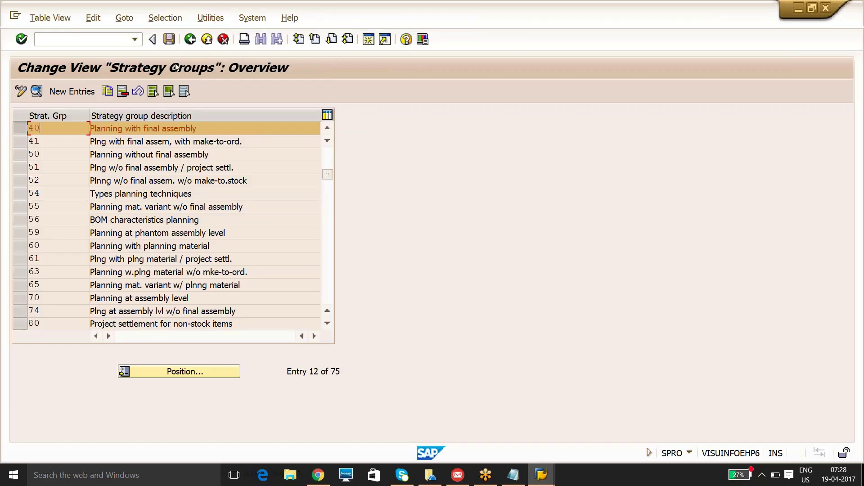
pyautogui.click(191, 42)
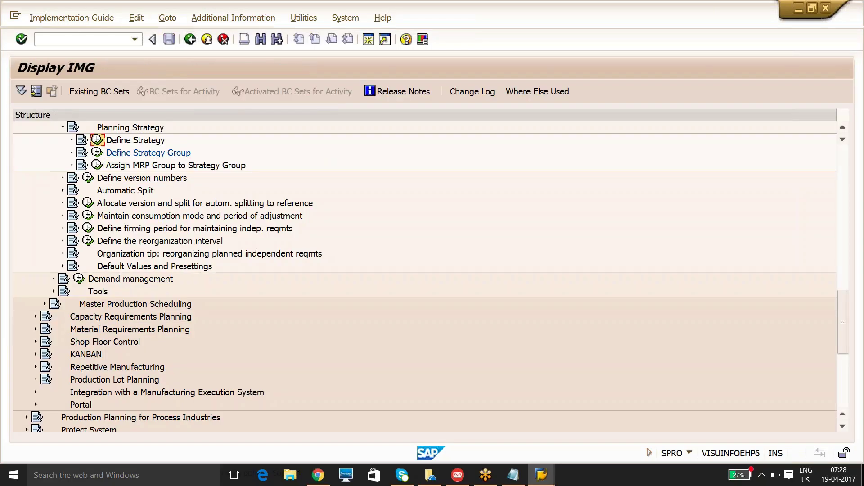
pyautogui.click(97, 140)
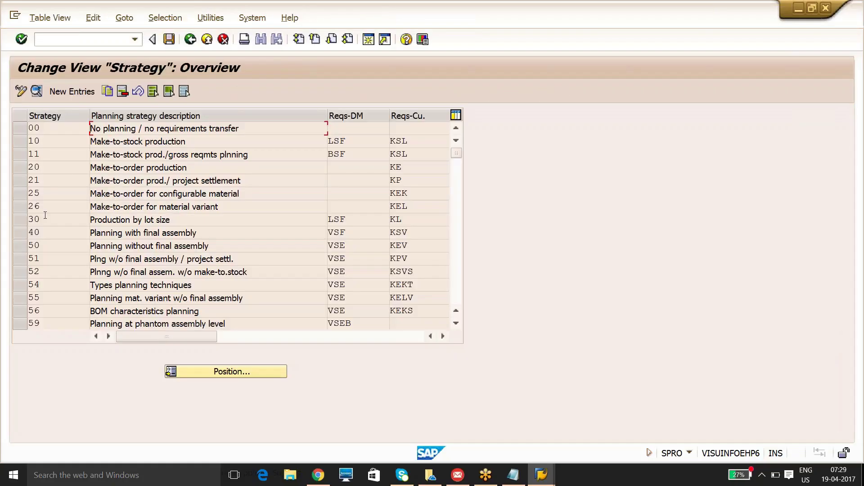
# Step: Position the strategy overview at strategy 40 and open its details to examine the requirements types and classes
pyautogui.click(223, 374)
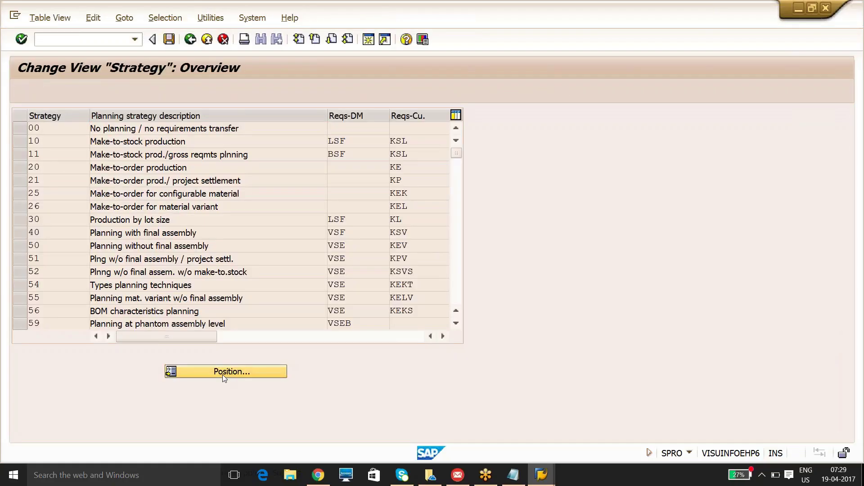
pyautogui.write('40')
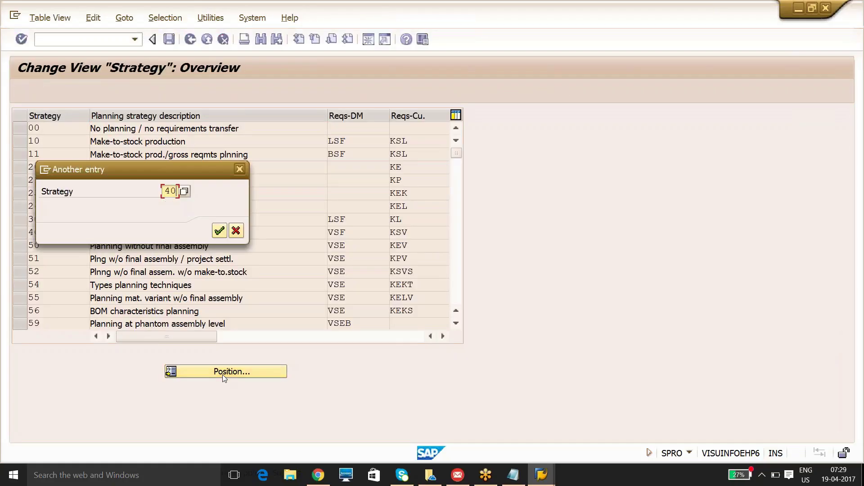
pyautogui.press('Return')
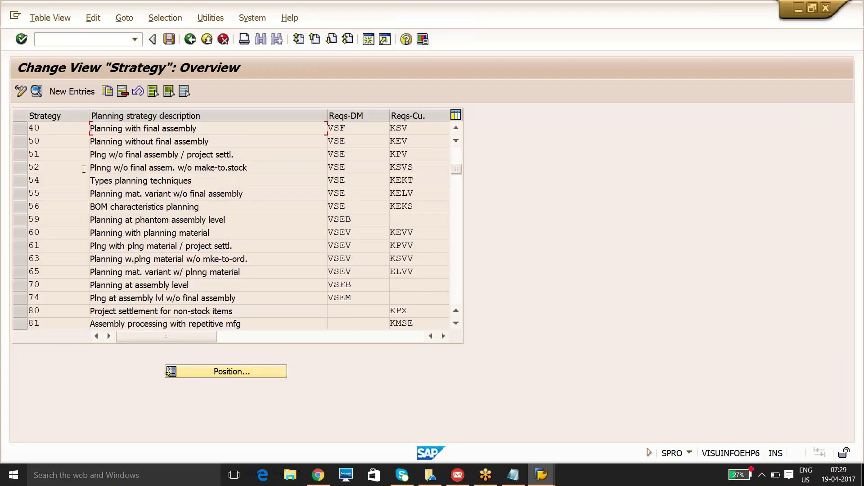
pyautogui.click(23, 130)
pyautogui.press('F2')
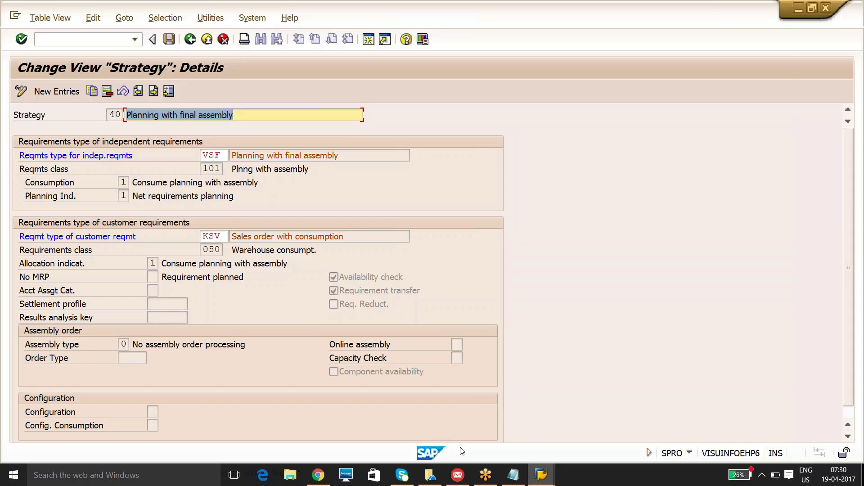
# Step: Switch to the blank Notepad document and enter "Strategy group" as the first line
pyautogui.click(513, 473)
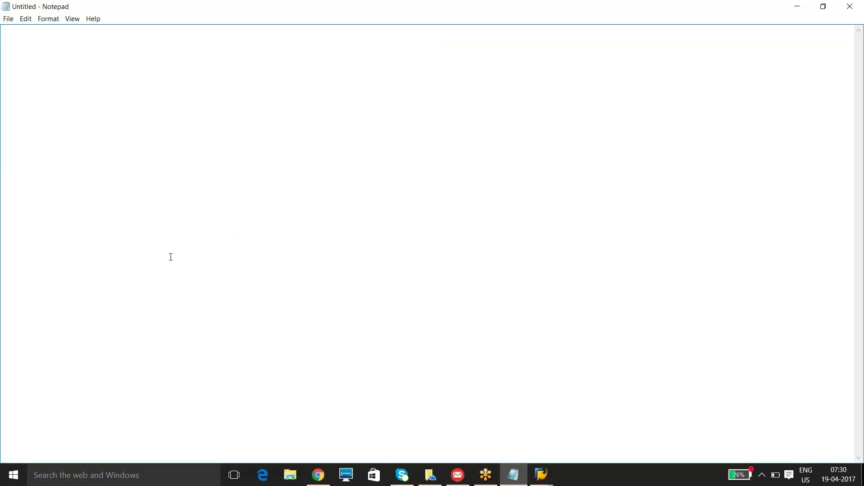
pyautogui.write('Strate')
pyautogui.press('BackSpace')
pyautogui.write('egy ')
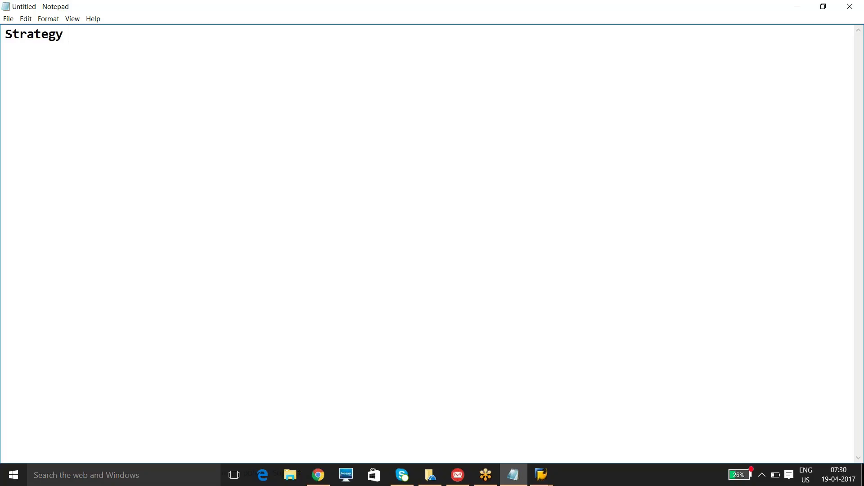
pyautogui.write('group')
pyautogui.press('Return')
# Step: Add the line "40 = planning with final assembly." under the Strategy group heading in the Notepad notes
pyautogui.hotkey('alt', 'Tab')
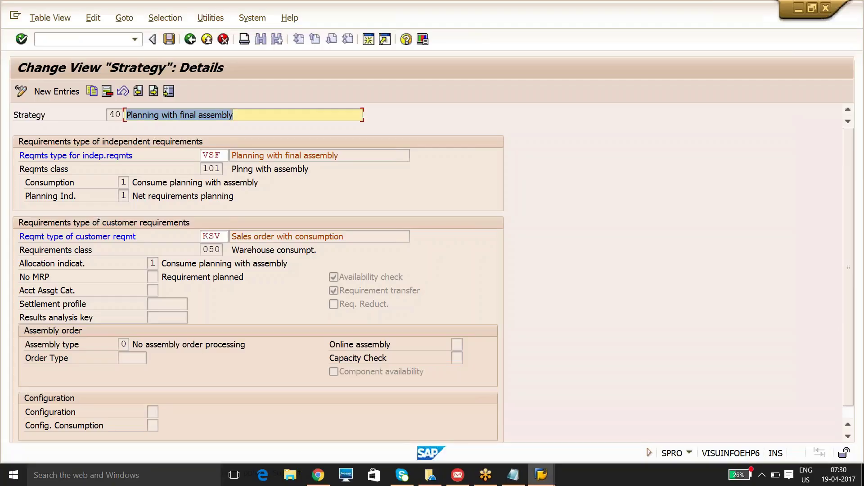
pyautogui.hotkey('alt', 'Tab')
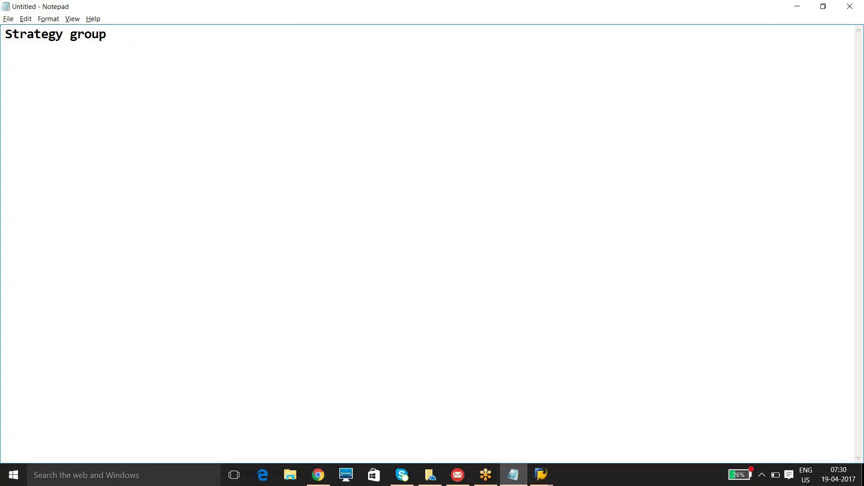
pyautogui.write('40 = planning f')
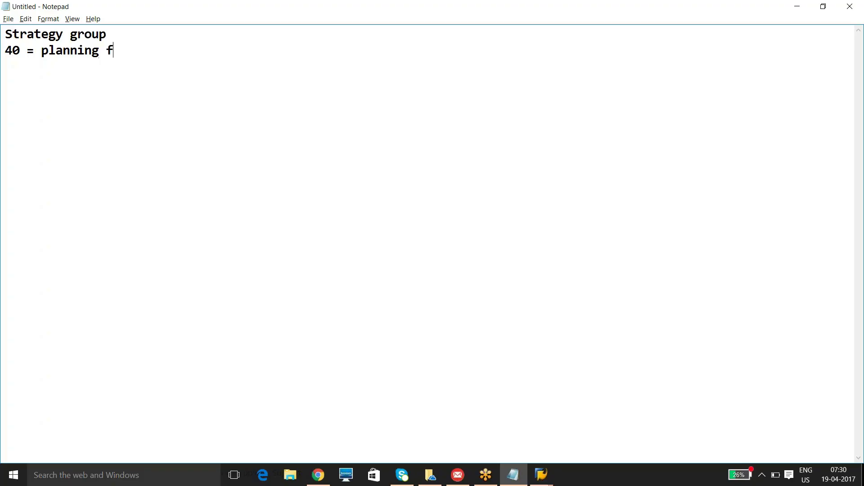
pyautogui.press('BackSpace')
pyautogui.write('with final asse')
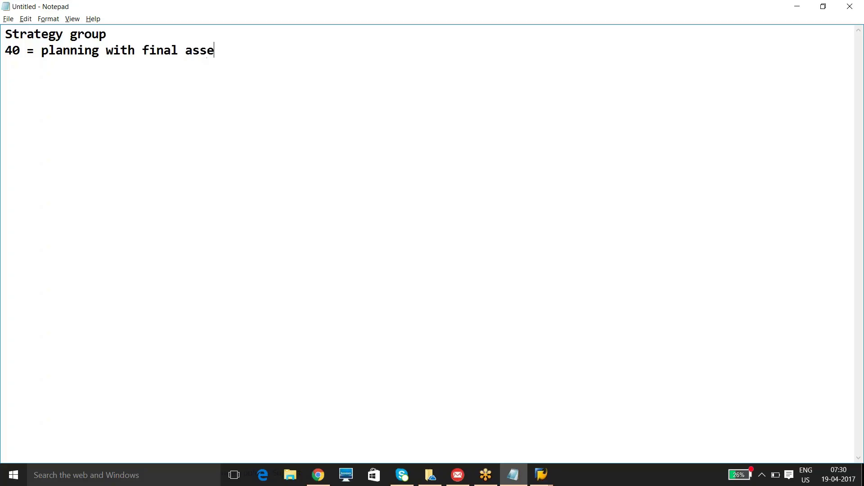
pyautogui.write('mbly.')
pyautogui.press('Return')
# Step: Add the line "TOR : Transfer Of Requirement." below the strategy notes, separated by an empty line
pyautogui.write('t')
pyautogui.press('BackSpace')
pyautogui.write('F')
pyautogui.press('BackSpace')
pyautogui.write('TOR :')
pyautogui.write('Tran')
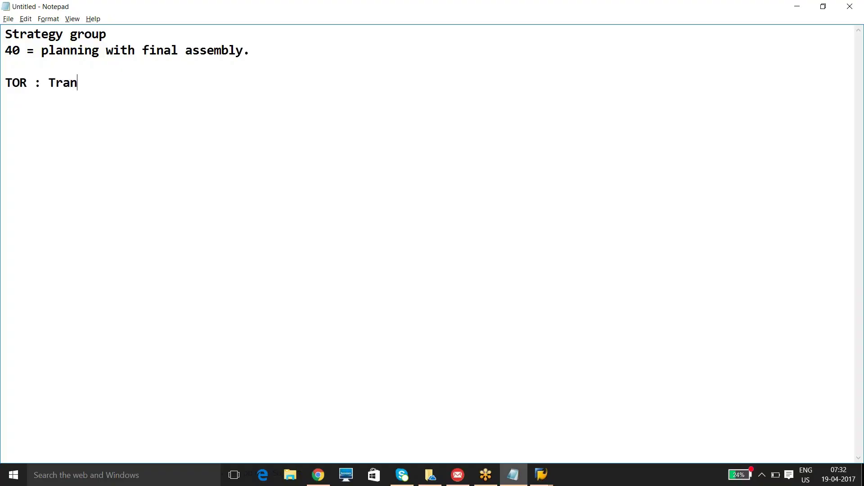
pyautogui.write('sfer Of Requireme')
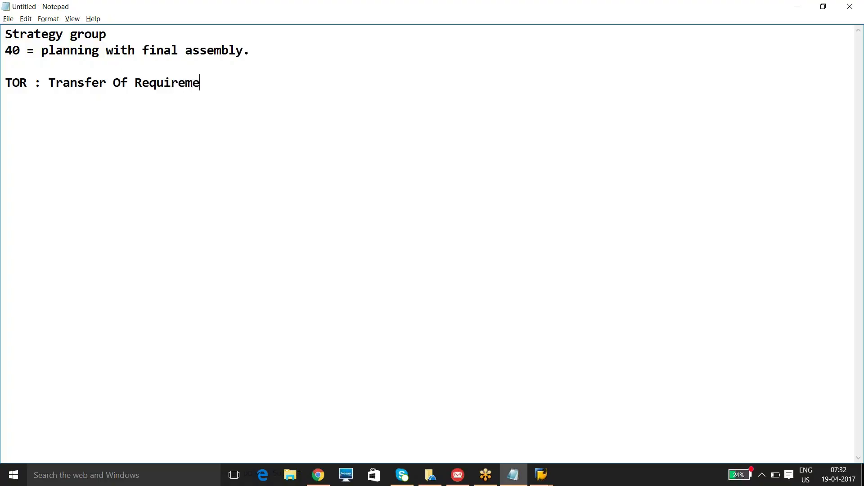
pyautogui.write('nt.')
pyautogui.press('Return')
# Step: Add the headings "laptop :" and "sales order :" below the TOR line, with an empty line between them
pyautogui.hotkey('alt', 'Tab')
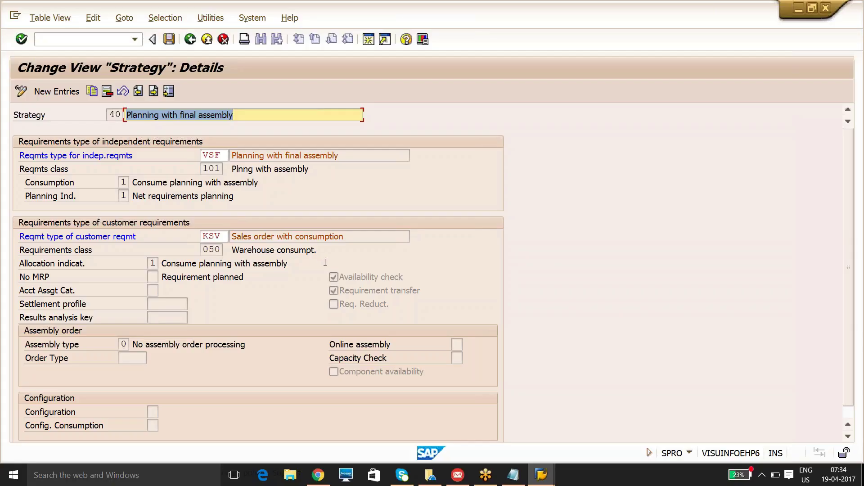
pyautogui.hotkey('alt', 'Tab')
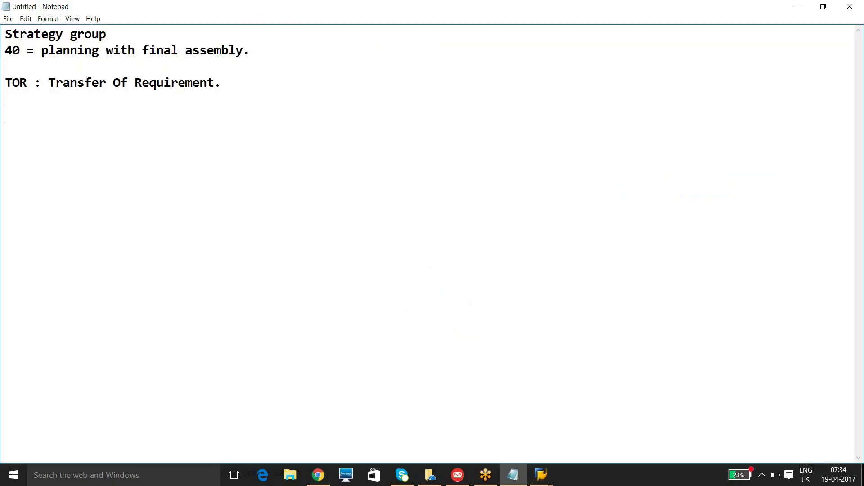
pyautogui.write('laptop :')
pyautogui.press('Return')
pyautogui.press('Return')
pyautogui.write('sales ')
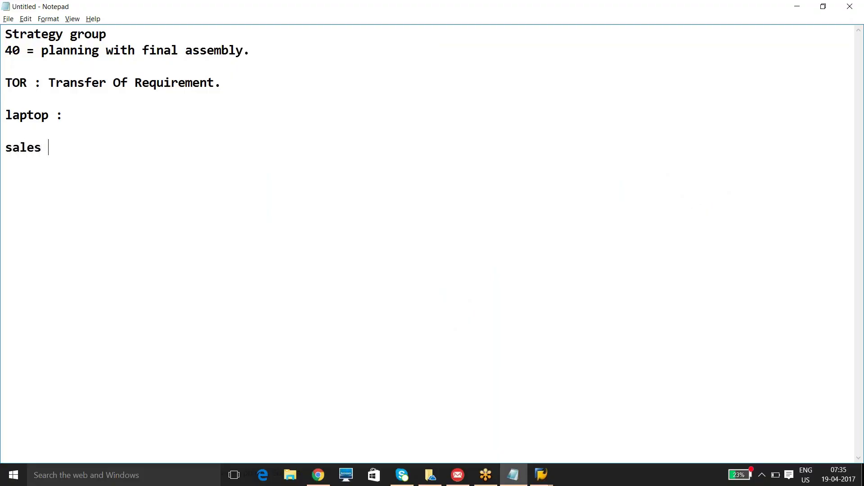
pyautogui.write('orde')
pyautogui.press('BackSpace')
pyautogui.write('der :')
pyautogui.press('Return')
# Step: Write "1. do i have sufficient stock." as the first point under the sales order heading
pyautogui.write('1. do ')
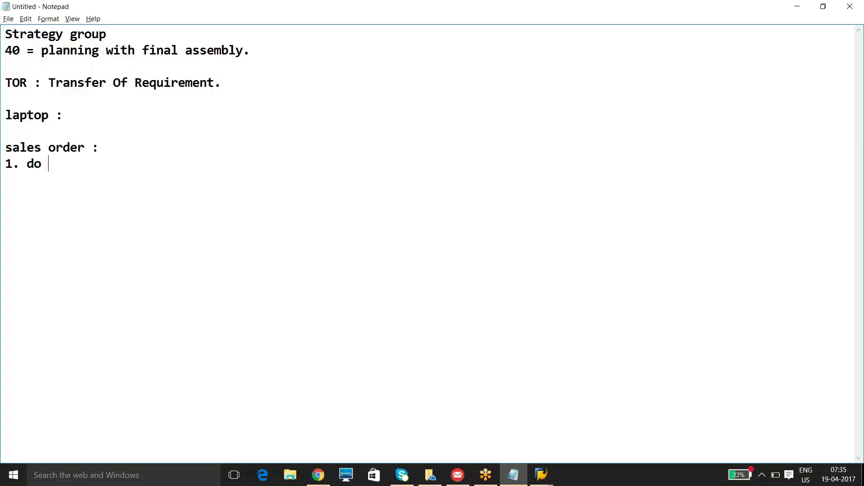
pyautogui.write('i have suff')
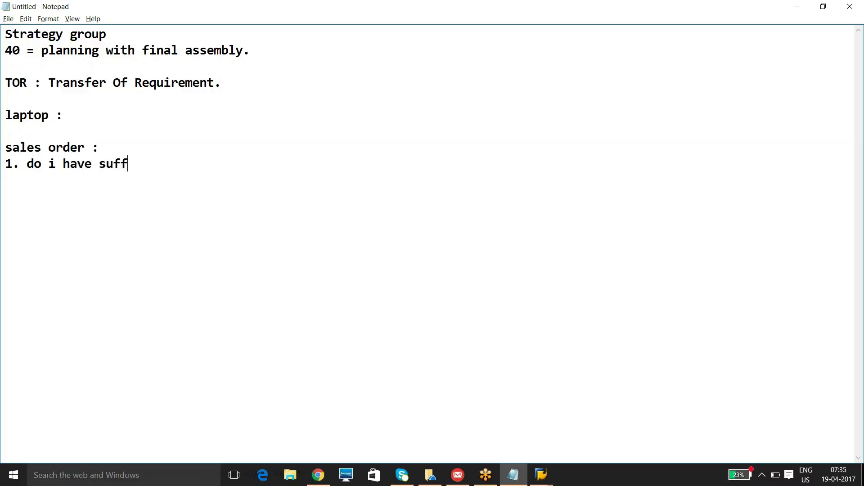
pyautogui.write('icient stock.')
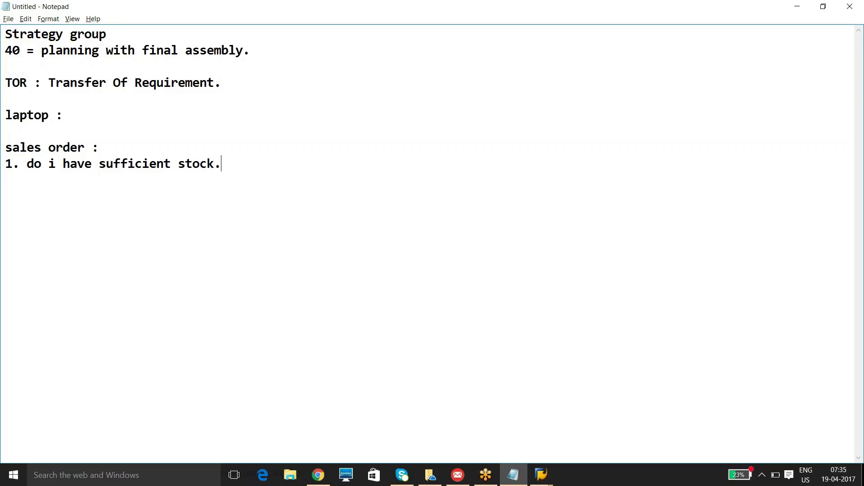
pyautogui.press('Return')
# Step: Write "2. if not how can i take it further." as the second point under the sales order heading
pyautogui.write('2. iff')
pyautogui.press('BackSpace')
pyautogui.write('n')
pyautogui.press('BackSpace')
pyautogui.write('not how ca')
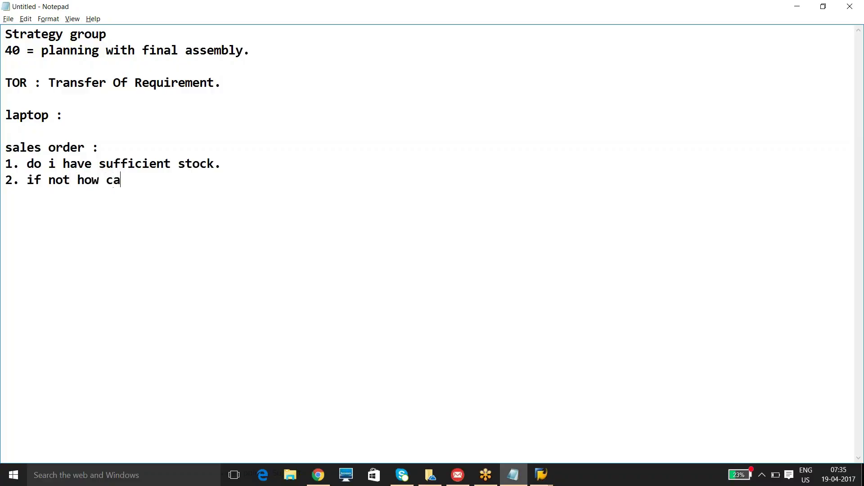
pyautogui.write('n i take it f')
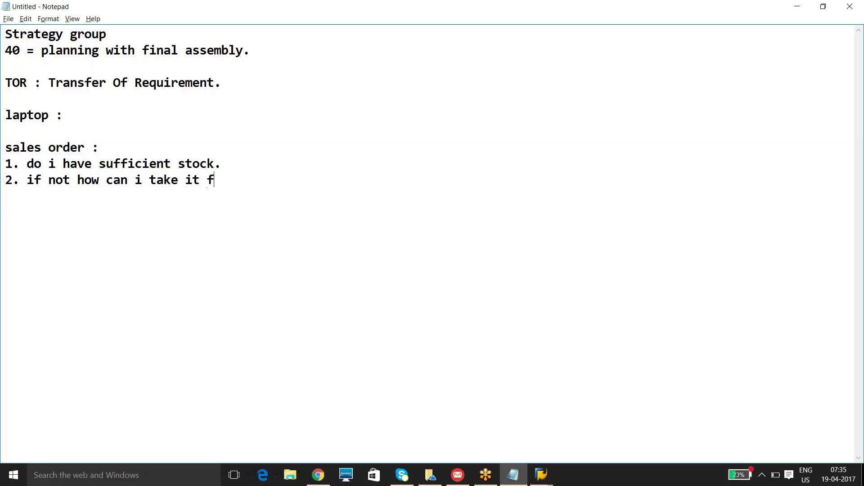
pyautogui.write('urther.')
pyautogui.press('Return')
# Step: Switch to the SAP strategy details to examine the requirements class for customer requirements, and return to the Notepad notes
pyautogui.click(240, 168)
pyautogui.hotkey('alt', 'Tab')
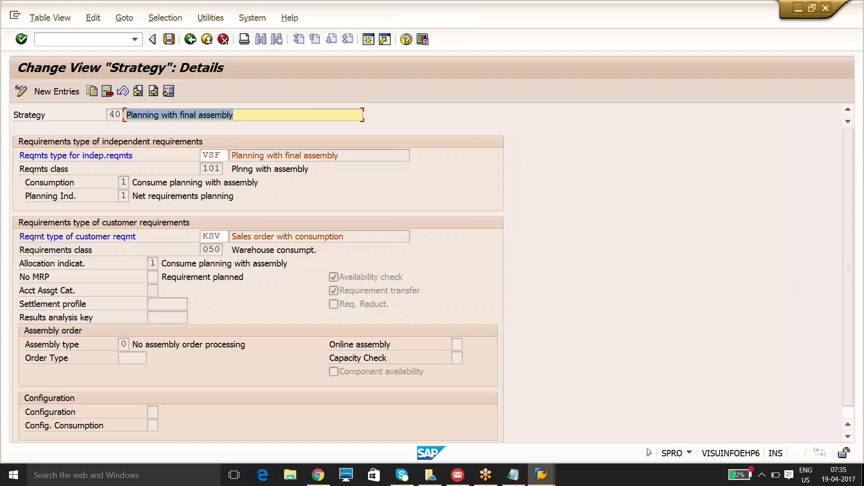
pyautogui.click(241, 255)
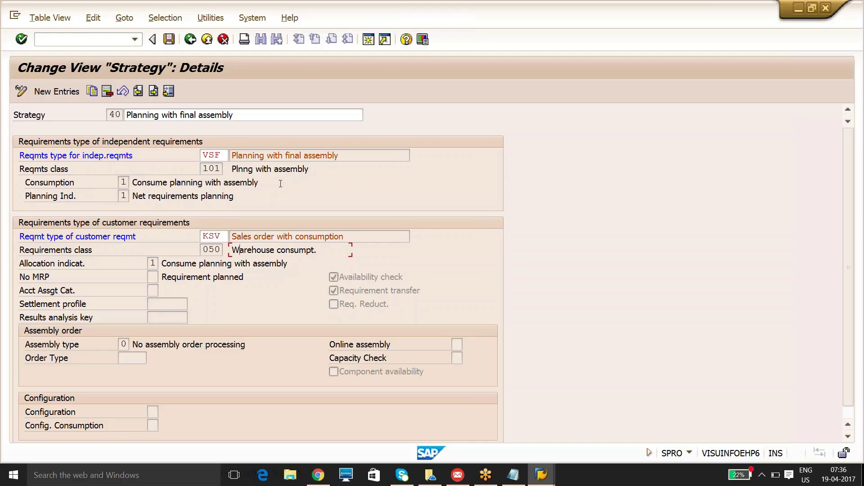
pyautogui.hotkey('alt', 'Tab')
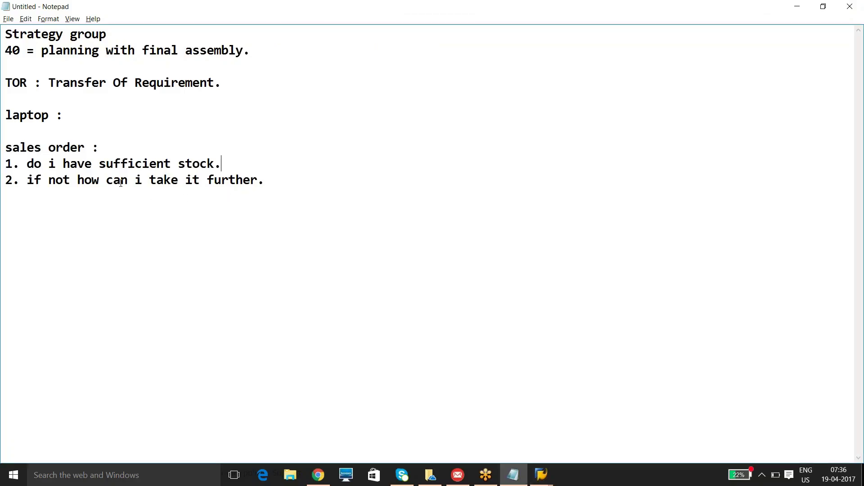
pyautogui.click(273, 183)
pyautogui.press('Return')
pyautogui.press('BackSpace')
pyautogui.press('BackSpace')
pyautogui.hotkey('ctrl', 'shift', 'Left')
pyautogui.write('a')
pyautogui.hotkey('ctrl', 'z')
# Step: Below the sales order points, write "assemble the final product and meet the customer", separated by an empty line
pyautogui.click(303, 185)
pyautogui.write('assemble ')
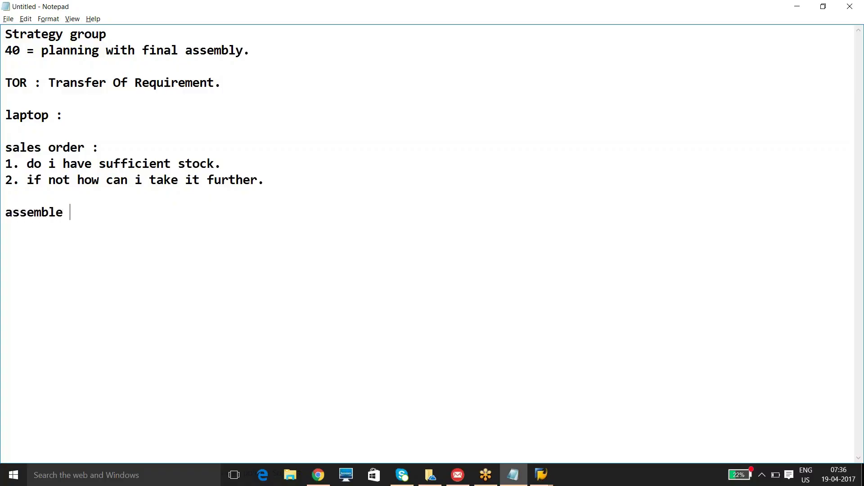
pyautogui.write('the finak')
pyautogui.press('BackSpace')
pyautogui.write('l')
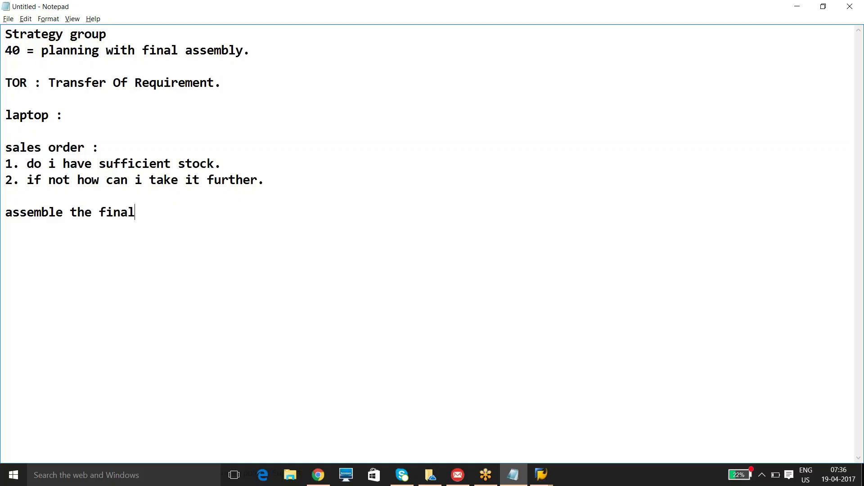
pyautogui.write(' product and ')
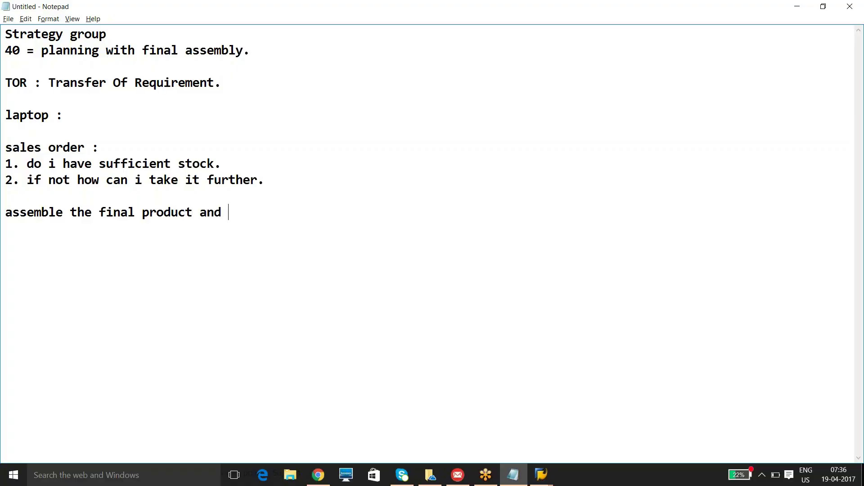
pyautogui.write('get')
pyautogui.press('BackSpace')
pyautogui.press('BackSpace')
pyautogui.press('BackSpace')
pyautogui.write('meet the ')
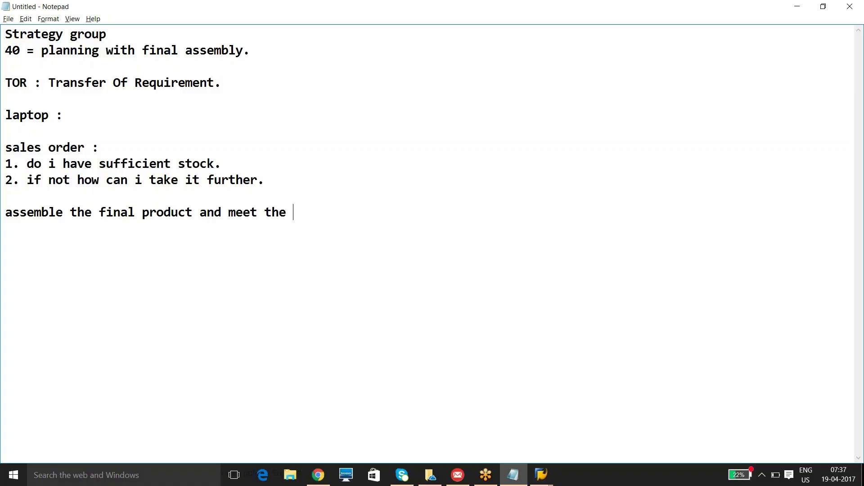
pyautogui.write('customer ')
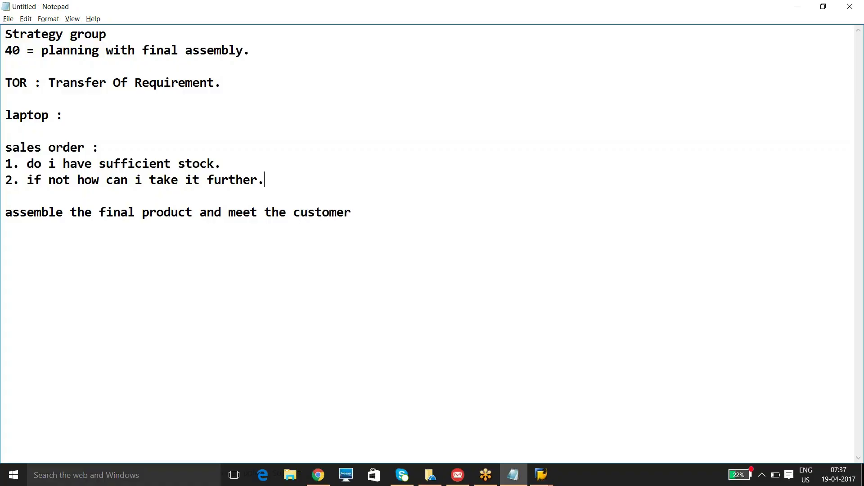
pyautogui.write('rquire')
pyautogui.press('BackSpace')
pyautogui.press('BackSpace')
pyautogui.press('BackSpace')
pyautogui.press('BackSpace')
pyautogui.press('BackSpace')
pyautogui.press('BackSpace')
# Step: Complete the final assembly sentence at its end with "requirement." and start a new line
pyautogui.click(369, 208)
pyautogui.write('requireme')
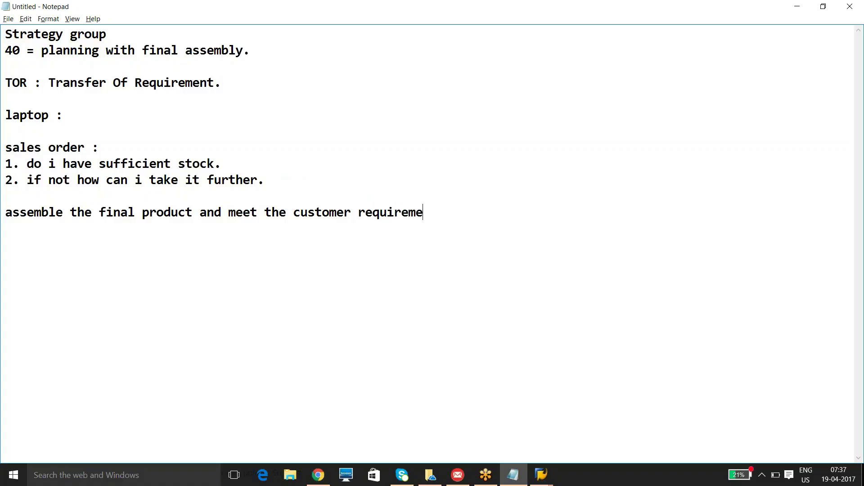
pyautogui.write('nt.')
pyautogui.press('Return')
# Step: Switch to the SAP strategy details to examine the requirements class for independent requirements, and return to the Notepad notes
pyautogui.hotkey('alt', 'Tab')
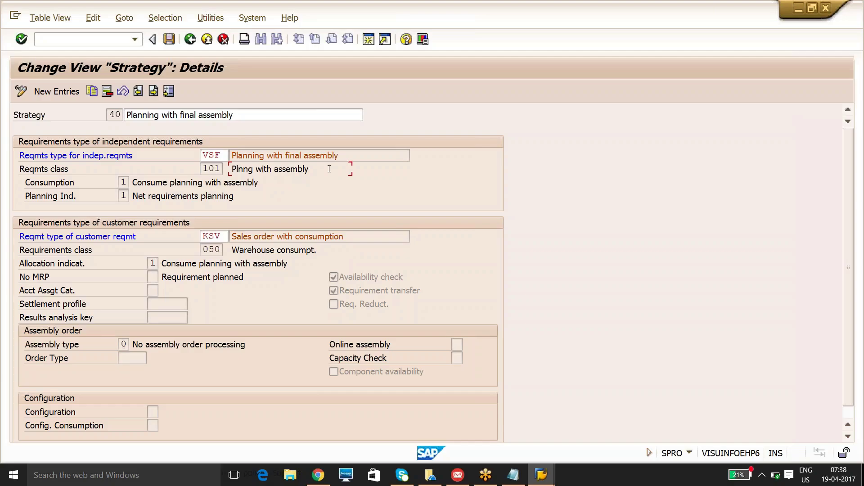
pyautogui.hotkey('alt', 'Tab')
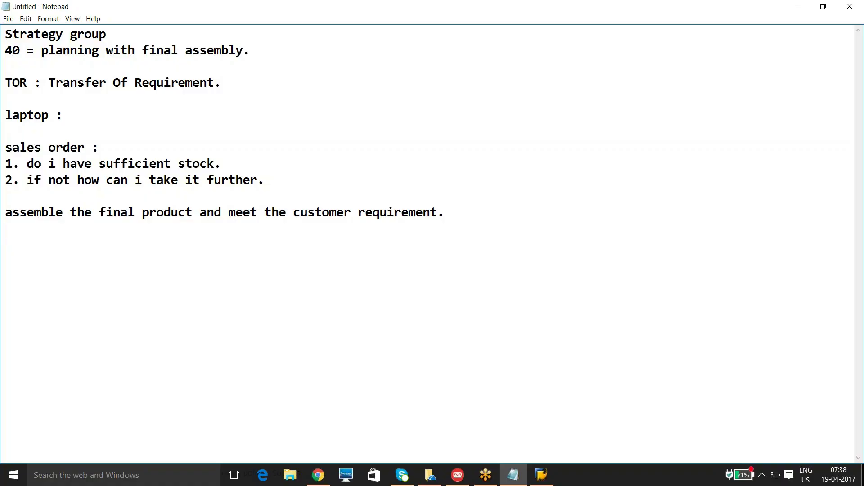
pyautogui.hotkey('alt', 'Tab')
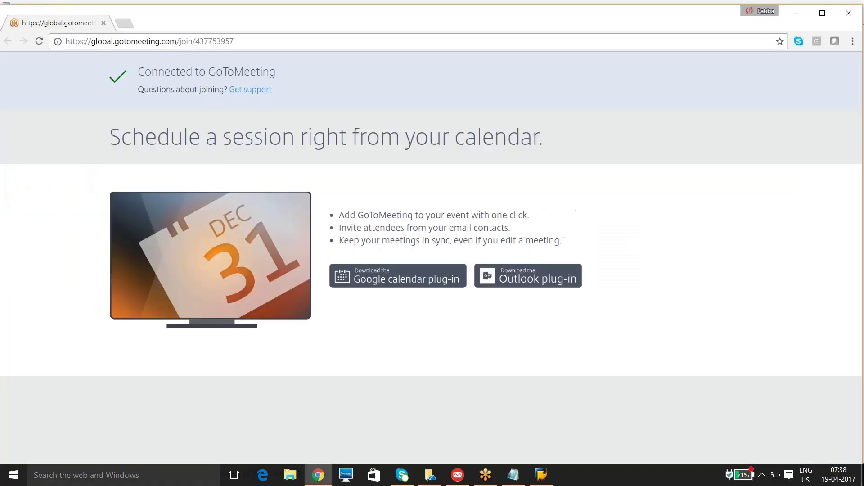
pyautogui.hotkey('alt', 'Tab')
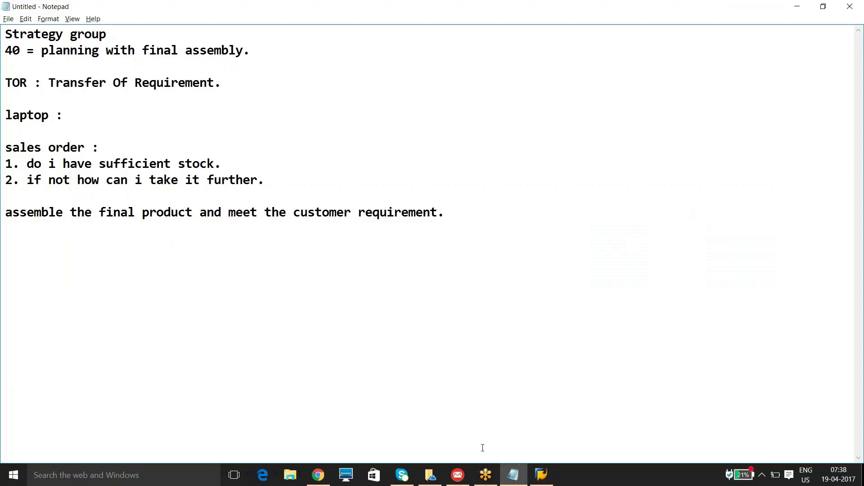
# Step: Open the ECC [122.175.38.182] connection in SAP Logon and log on with the user ID and password, ending any other logons
pyautogui.click(537, 473)
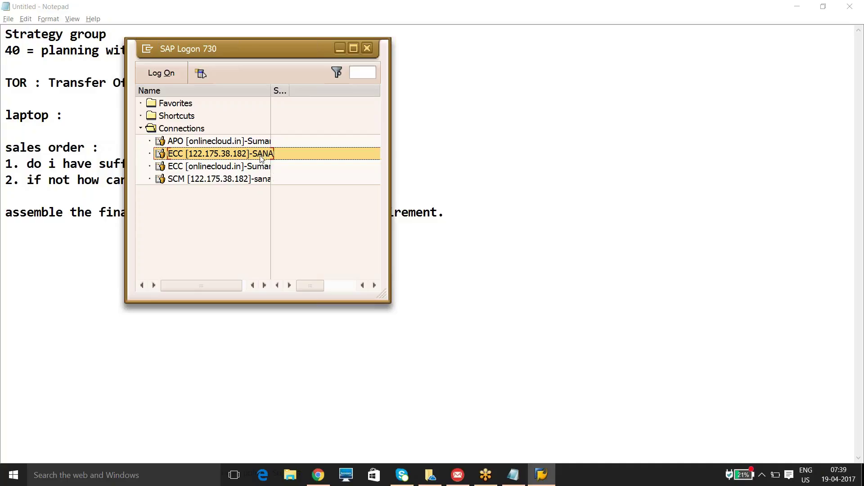
pyautogui.doubleClick(261, 154)
pyautogui.press('BackSpace')
pyautogui.press('Down')
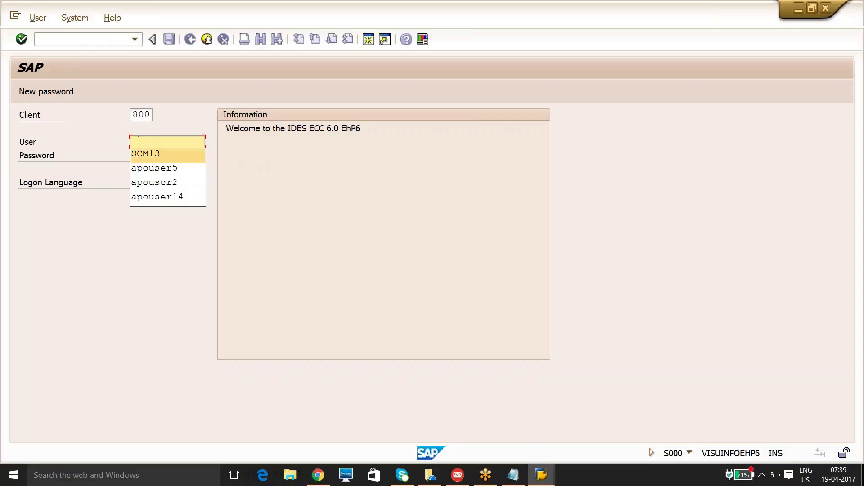
pyautogui.click(151, 154)
pyautogui.press('Tab')
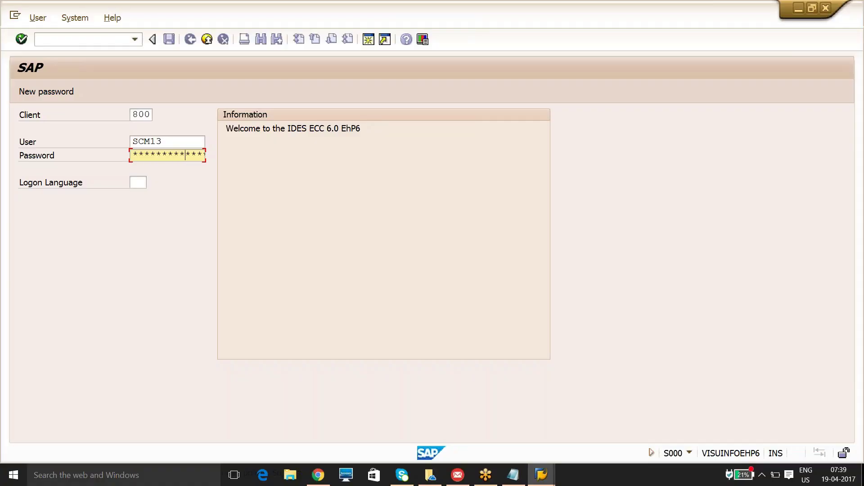
pyautogui.press('Return')
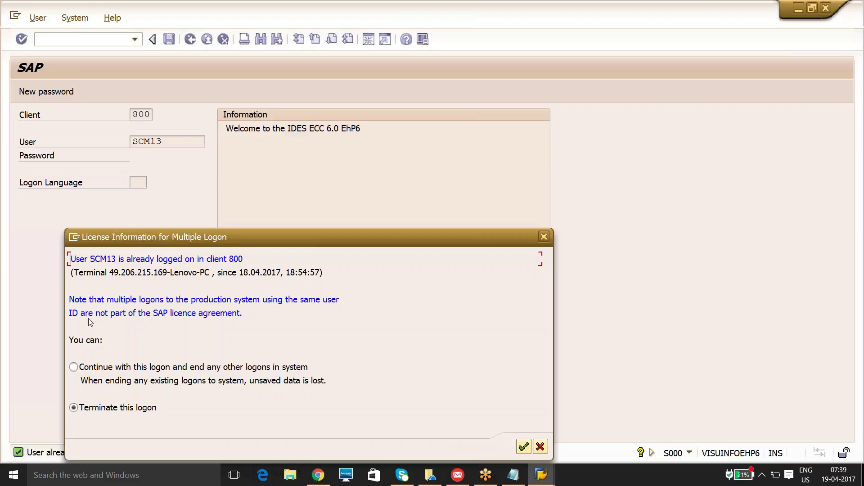
pyautogui.click(92, 366)
pyautogui.press('Return')
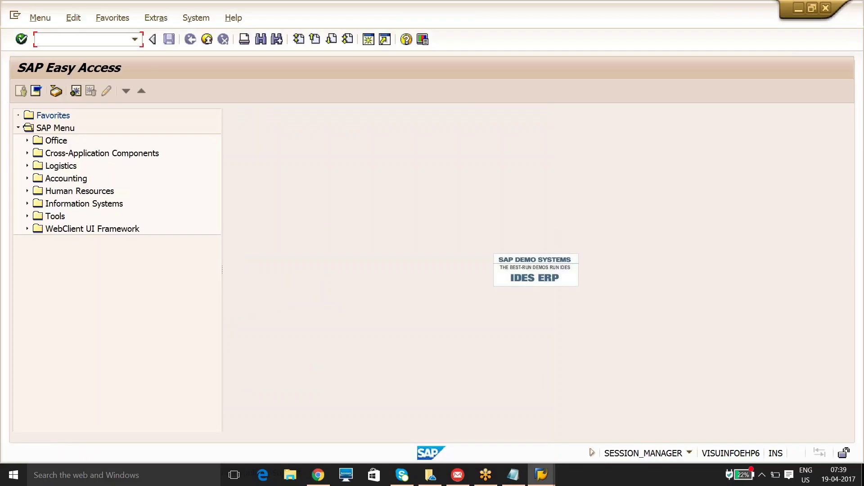
# Step: Open transaction MM03 and display the MRP 3 view of material ZLAPTOP5016112 for plant 1000
pyautogui.write('mm03')
pyautogui.press('Return')
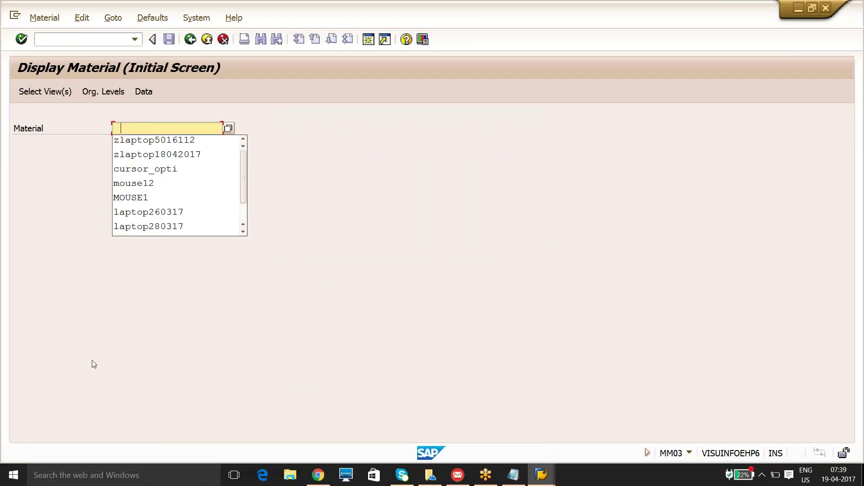
pyautogui.click(133, 141)
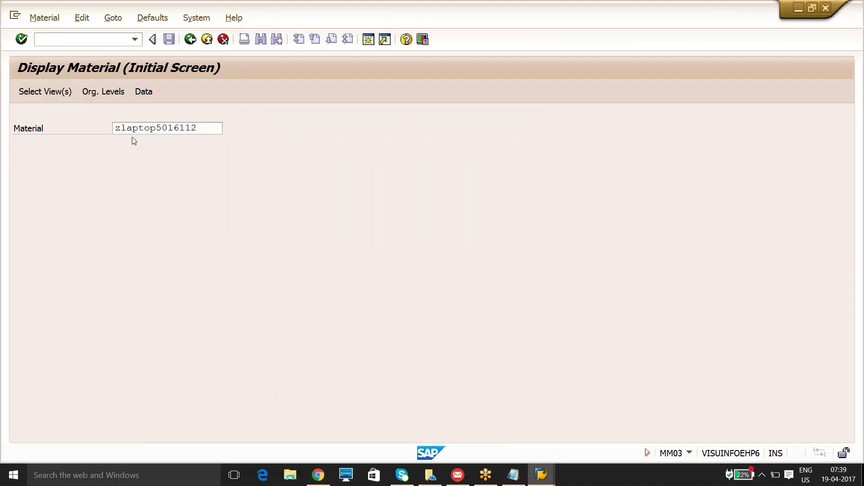
pyautogui.press('Return')
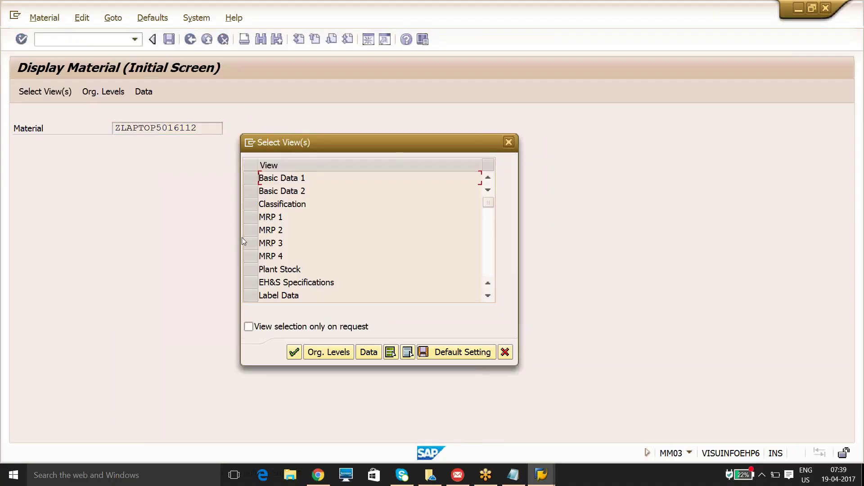
pyautogui.click(247, 244)
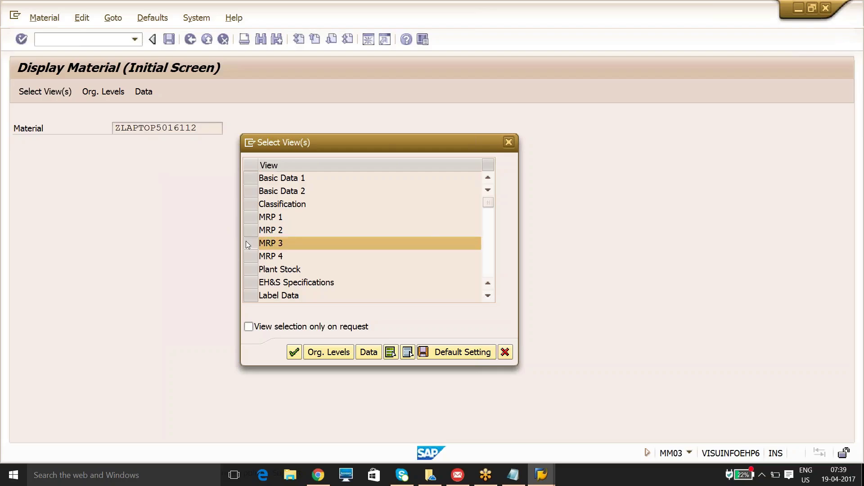
pyautogui.press('Return')
pyautogui.write('10')
pyautogui.press('Down')
pyautogui.press('Return')
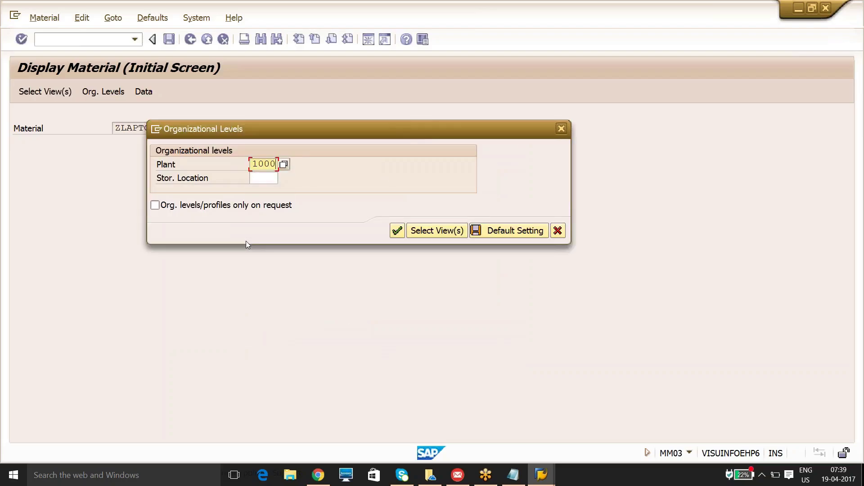
pyautogui.press('Return')
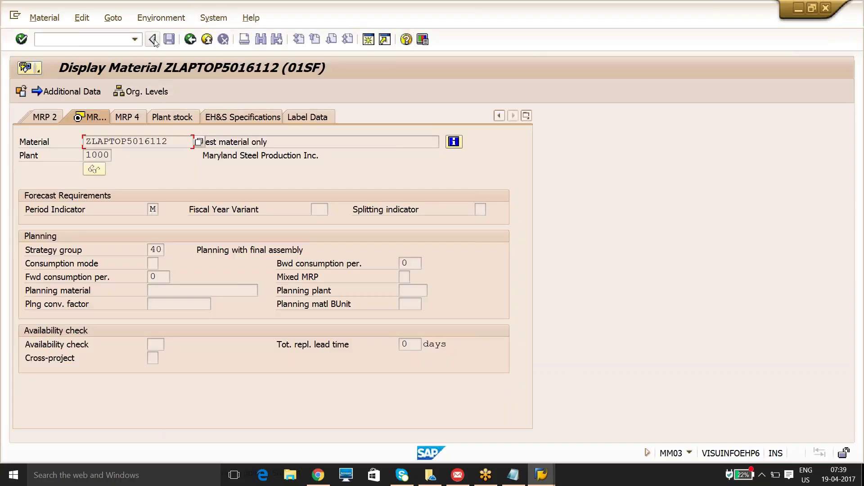
# Step: Check the Notepad notes, return to the SAP strategy overview, position it on strategy 40 and open that strategy's details
pyautogui.click(513, 473)
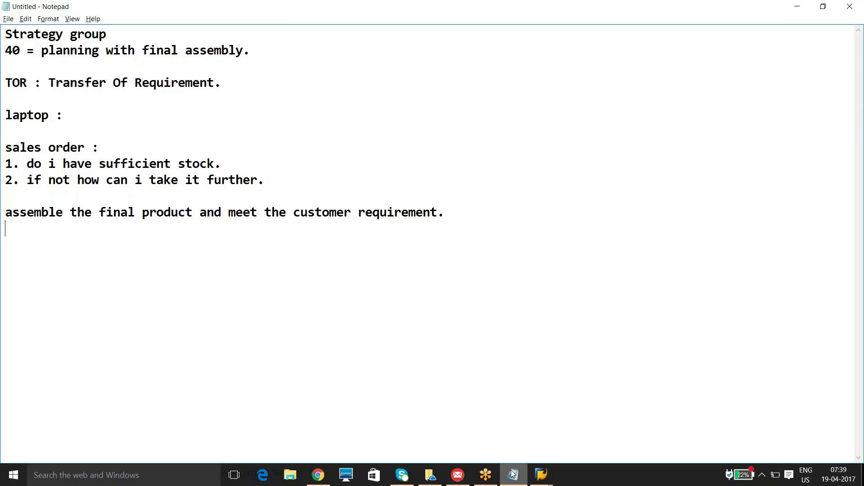
pyautogui.click(513, 474)
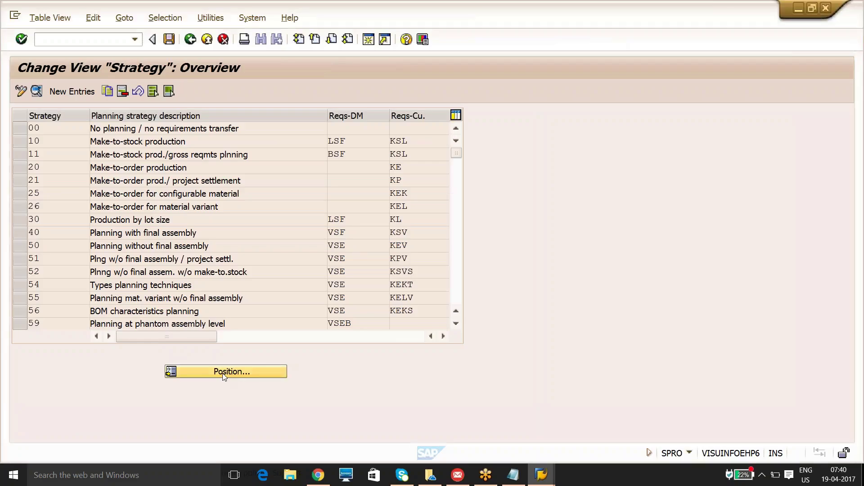
pyautogui.click(223, 372)
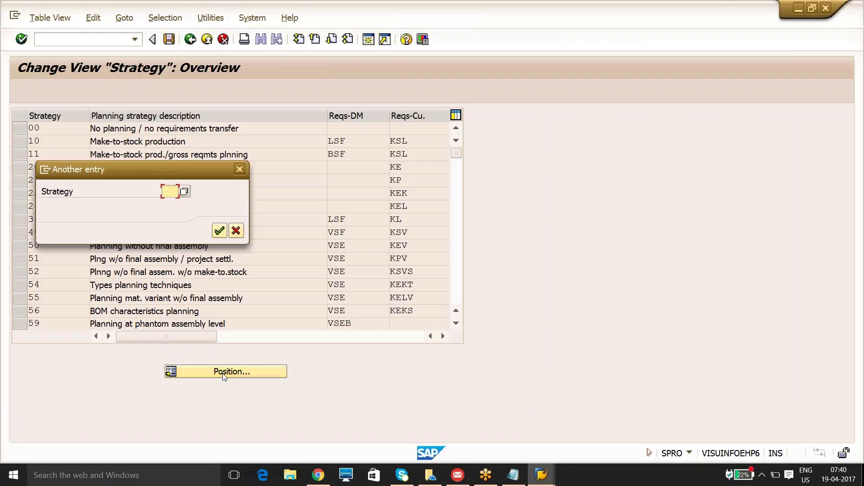
pyautogui.write('63')
pyautogui.press('Return')
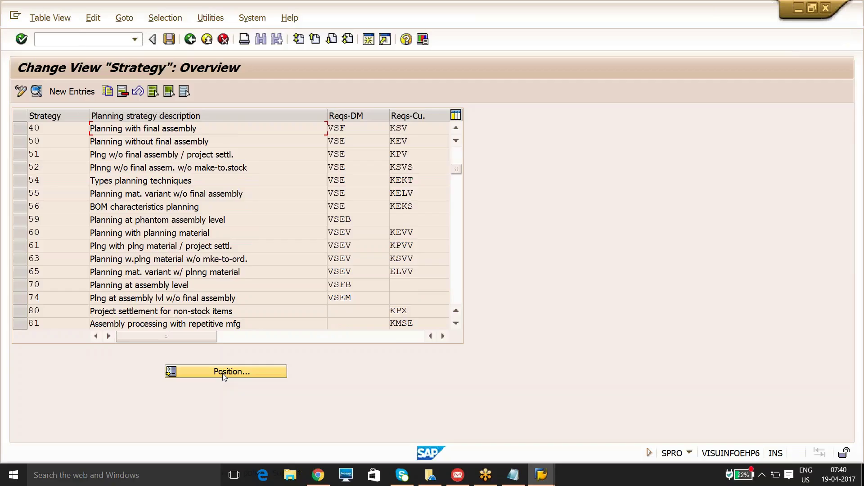
pyautogui.doubleClick(173, 131)
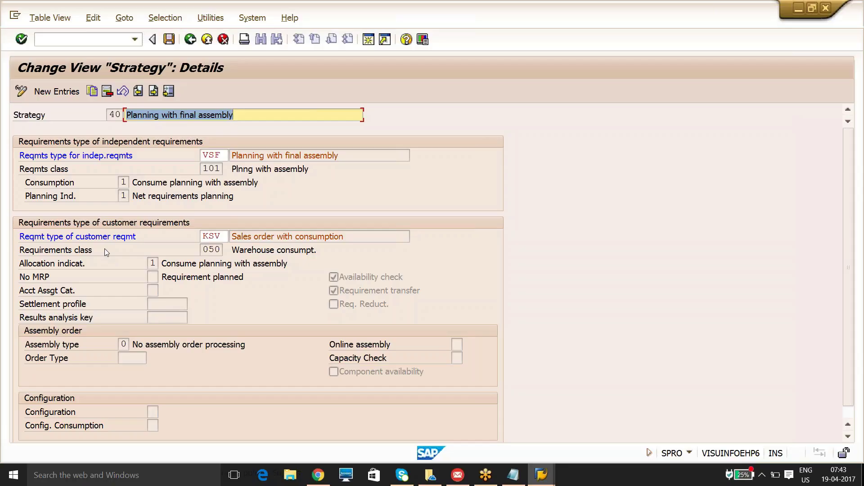
# Step: Compare the strategy 40 details with the material's MRP 3 planning data and the Notepad notes
pyautogui.hotkey('alt', 'Tab')
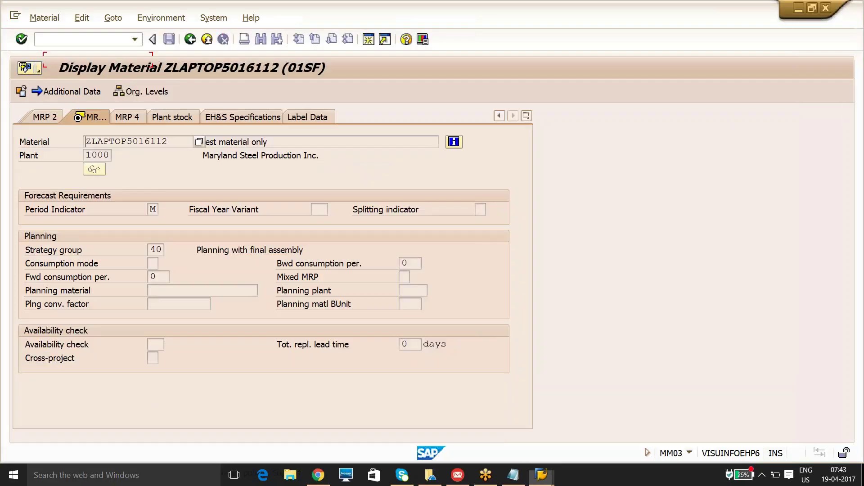
pyautogui.hotkey('alt', 'Tab')
pyautogui.hotkey('alt', 'Tab')
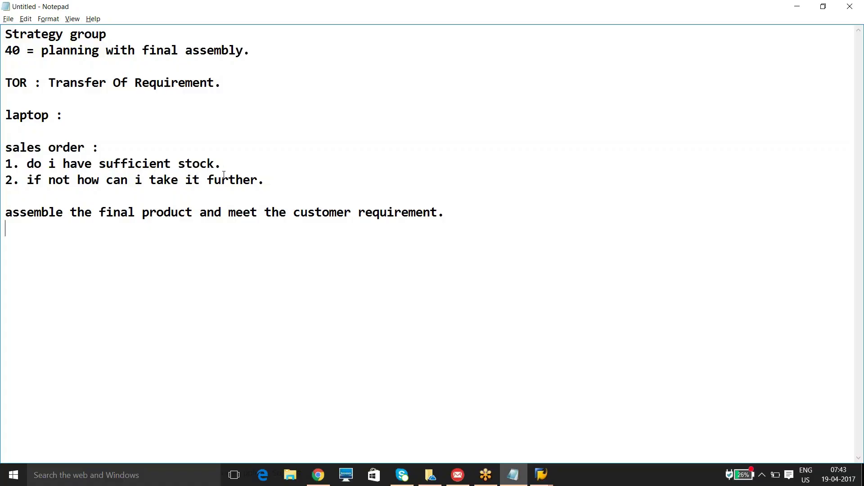
pyautogui.hotkey('alt', 'Tab')
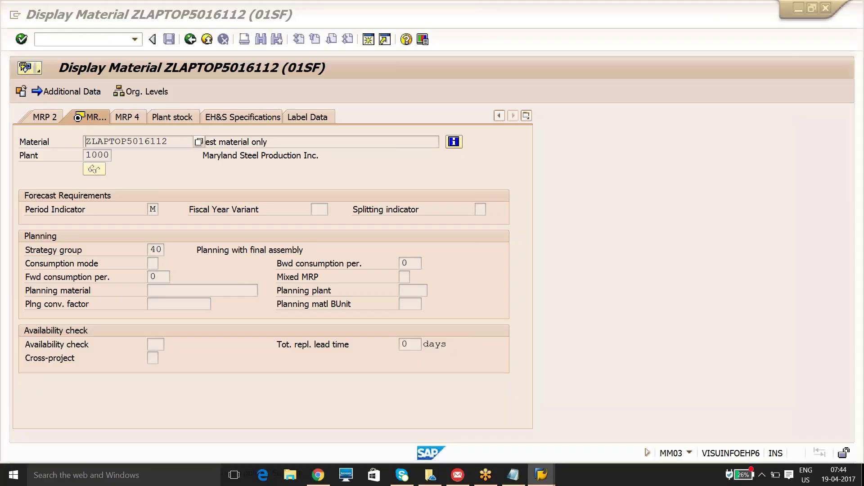
pyautogui.hotkey('alt', 'Tab')
pyautogui.hotkey('alt', 'Tab')
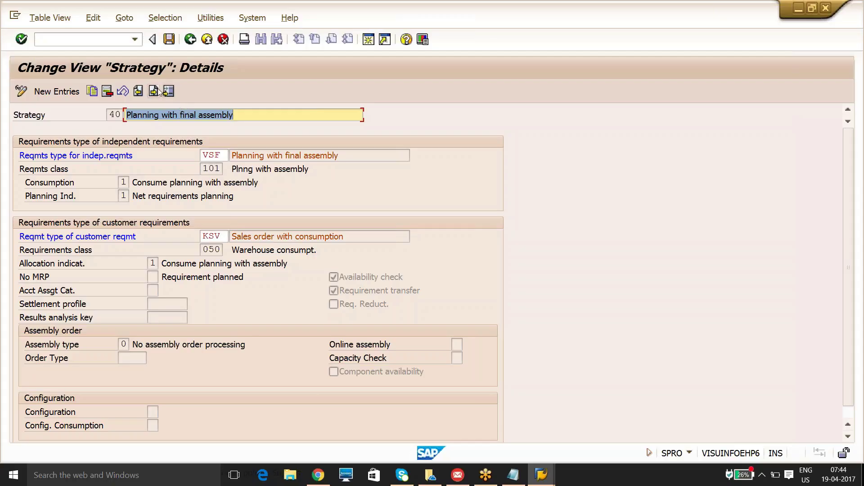
# Step: Return to the strategy overview and open the details of strategy 50, Planning without final assembly
pyautogui.click(194, 45)
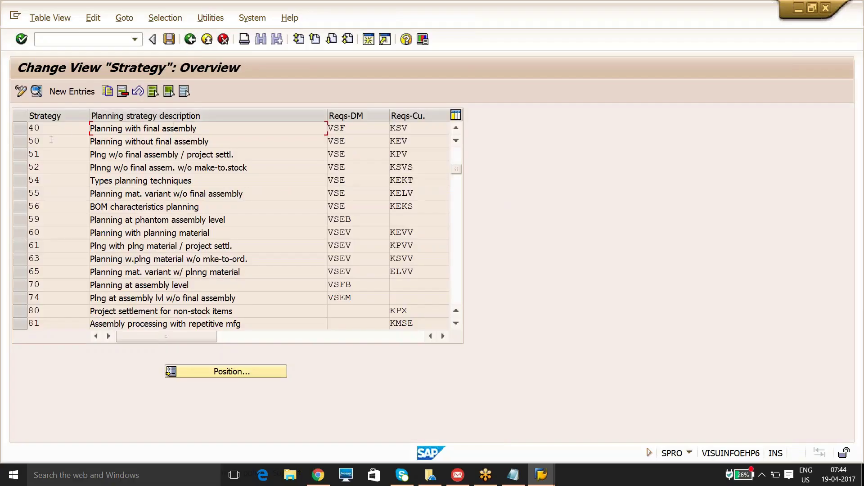
pyautogui.click(19, 146)
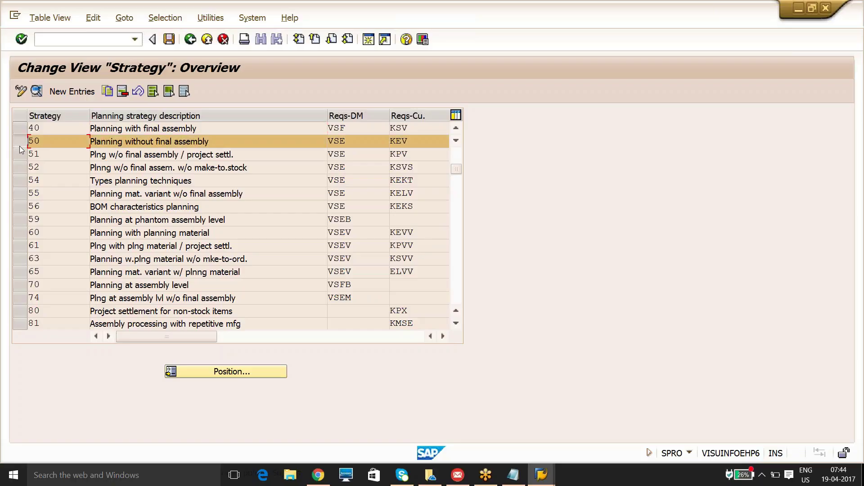
pyautogui.doubleClick(105, 145)
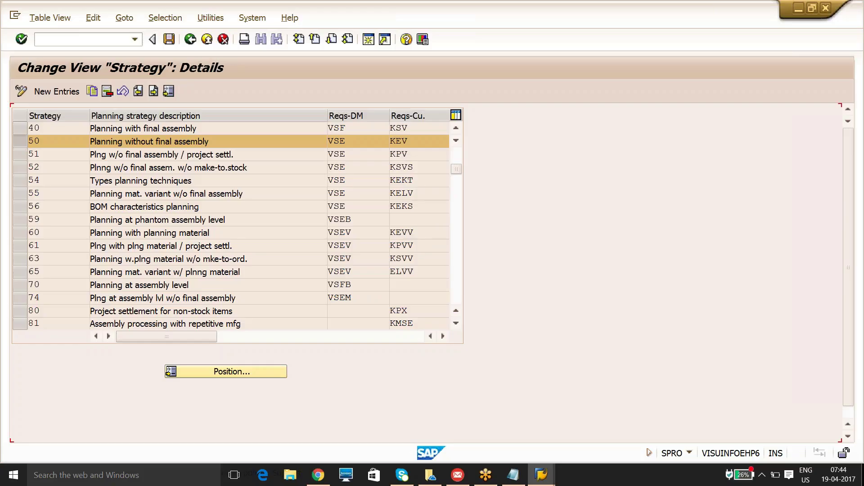
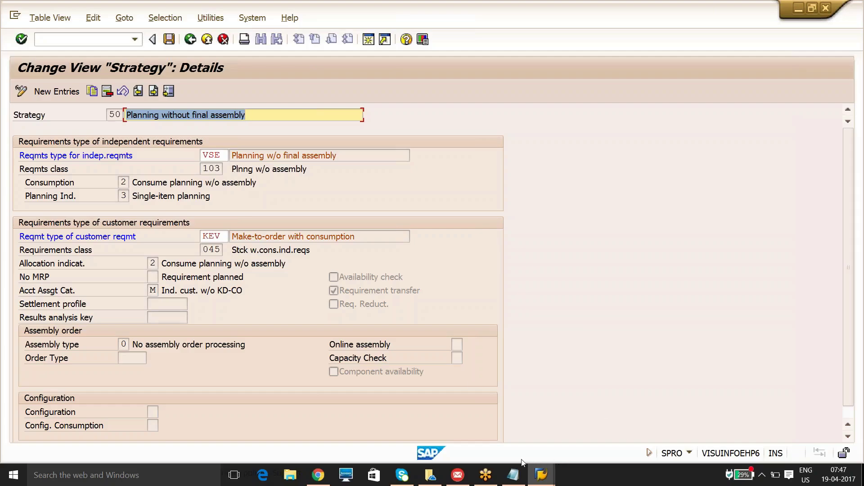
# Step: Switch to Notepad and, below the final assembly sentence after an empty line, write "laptop" and "ecc and apo." on separate lines
pyautogui.click(513, 475)
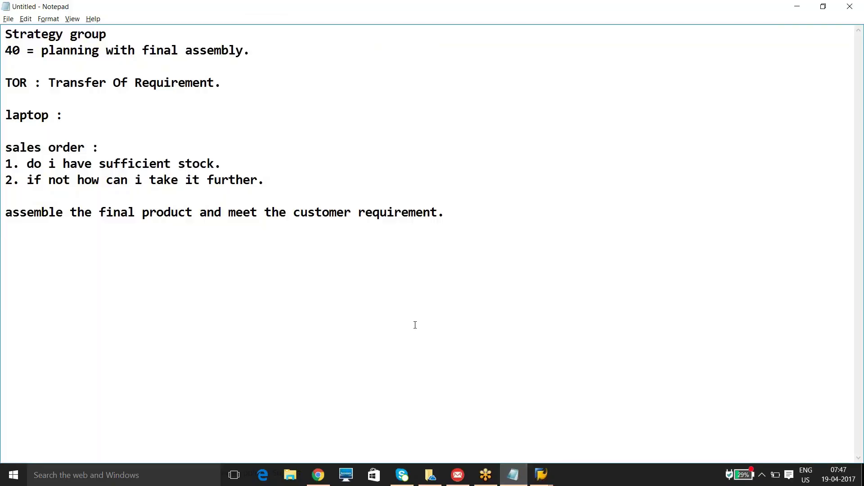
pyautogui.click(463, 214)
pyautogui.press('Return')
pyautogui.write('p')
pyautogui.press('BackSpace')
pyautogui.write('laptop')
pyautogui.press('Return')
pyautogui.write('ecc ')
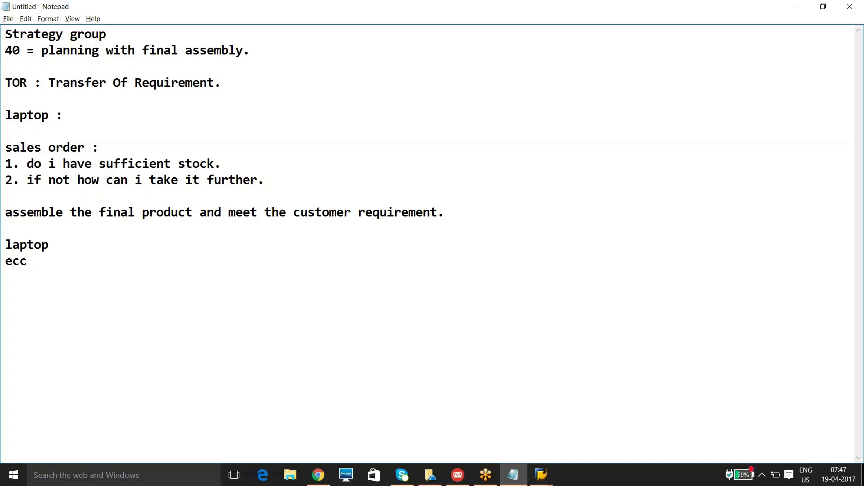
pyautogui.write('and apo.')
# Step: After checking strategy 50 in SAP, append "(ECC)" to the lower "laptop" line in Notepad and insert "Components are planned in apo" below it
pyautogui.hotkey('alt', 'Tab')
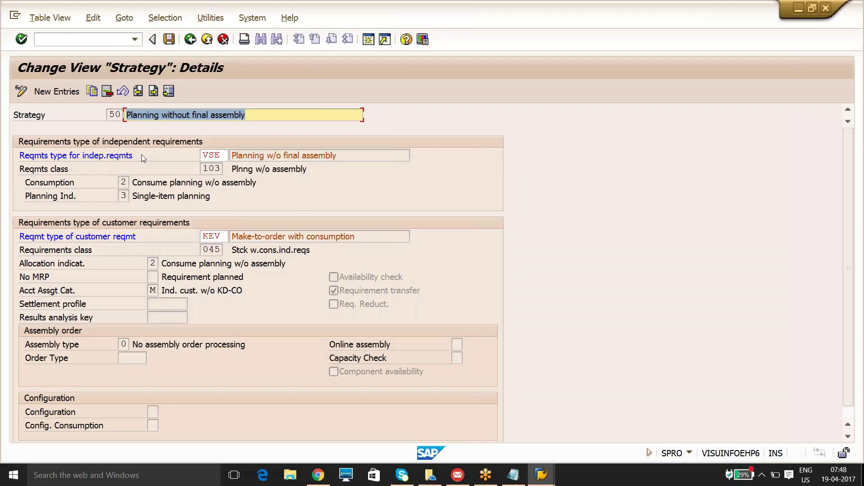
pyautogui.hotkey('alt', 'Tab')
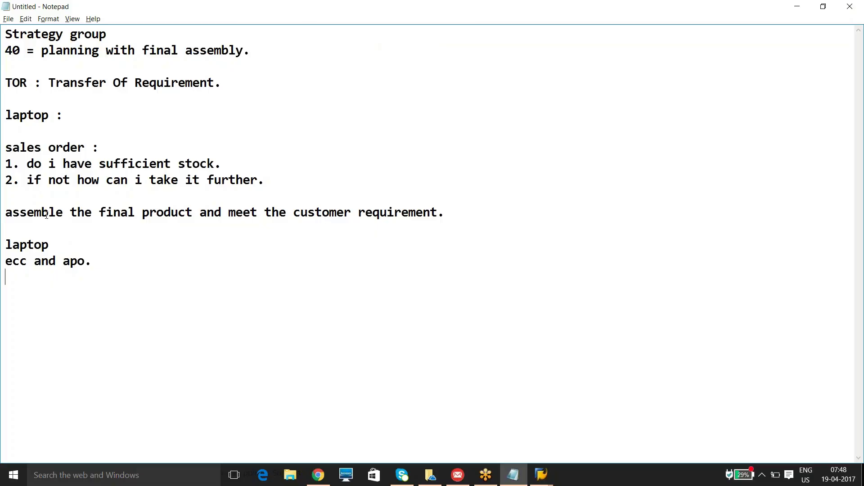
pyautogui.click(60, 242)
pyautogui.write('(ECC)')
pyautogui.press('Return')
pyautogui.write('C')
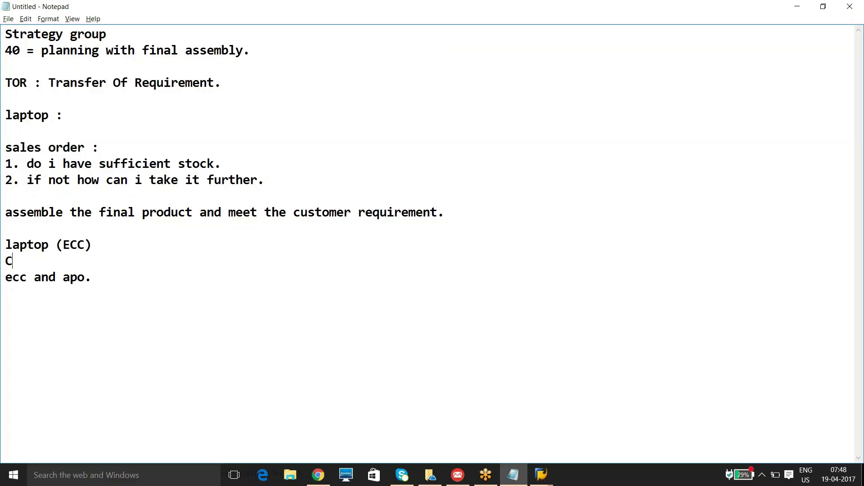
pyautogui.press('BackSpace')
pyautogui.write('Component')
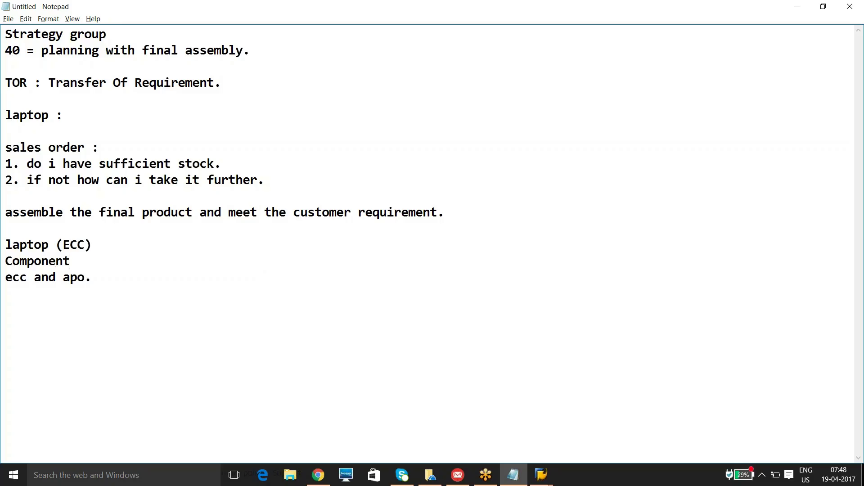
pyautogui.write('s are planned in apo')
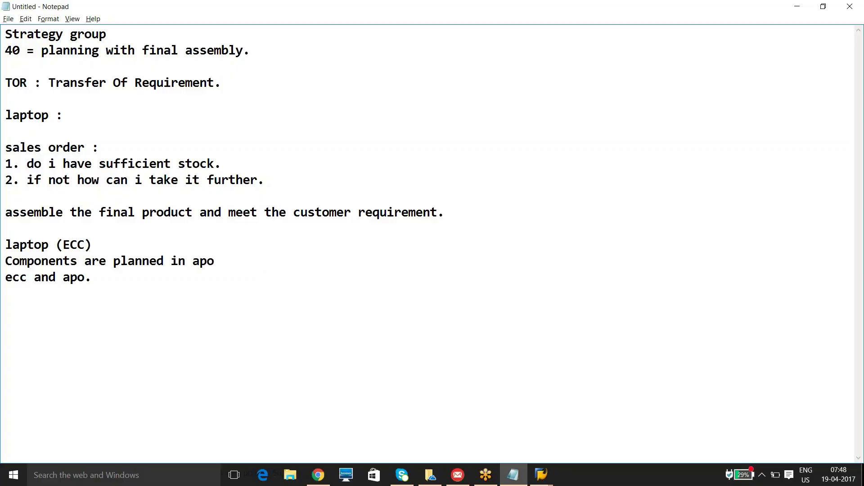
# Step: Review strategy 50's requirement transfer setting alongside the Notepad notes, and add an opening parenthesis after "Components are planned in apo"
pyautogui.hotkey('alt', 'Tab')
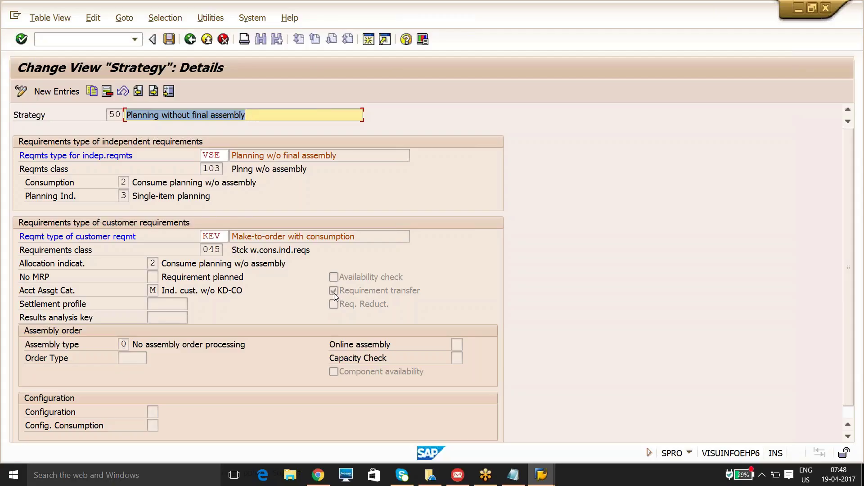
pyautogui.hotkey('alt', 'Tab')
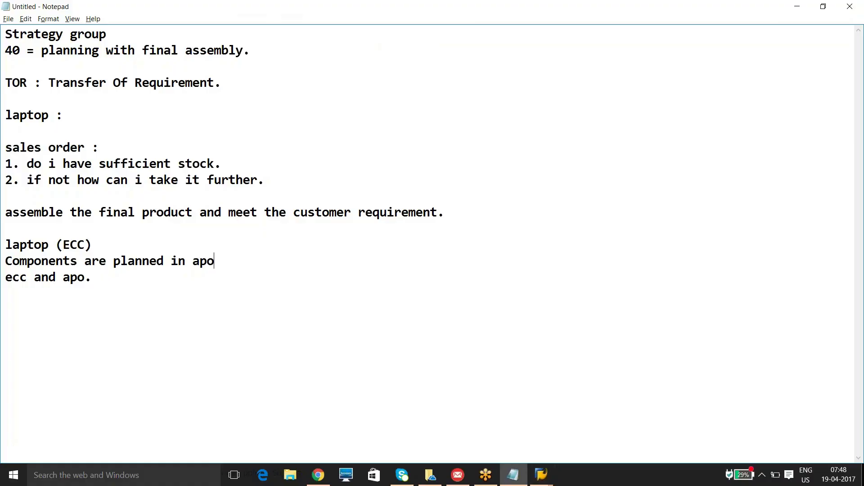
pyautogui.hotkey('alt', 'Tab')
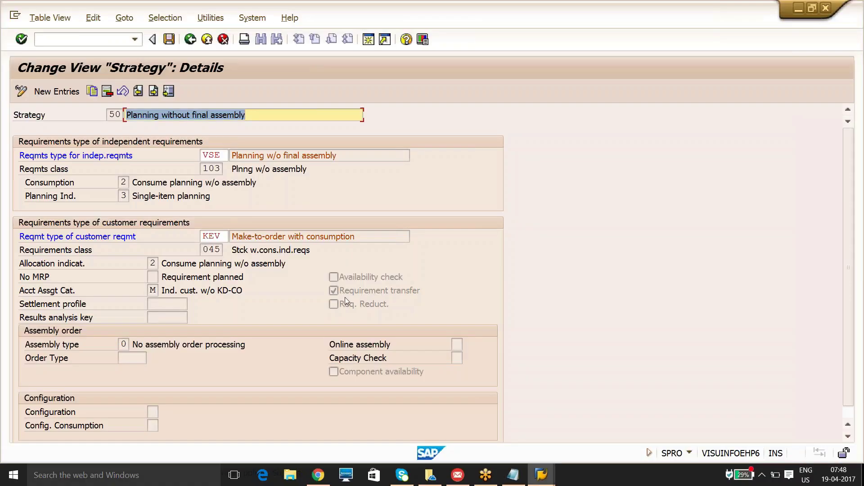
pyautogui.hotkey('alt', 'Tab')
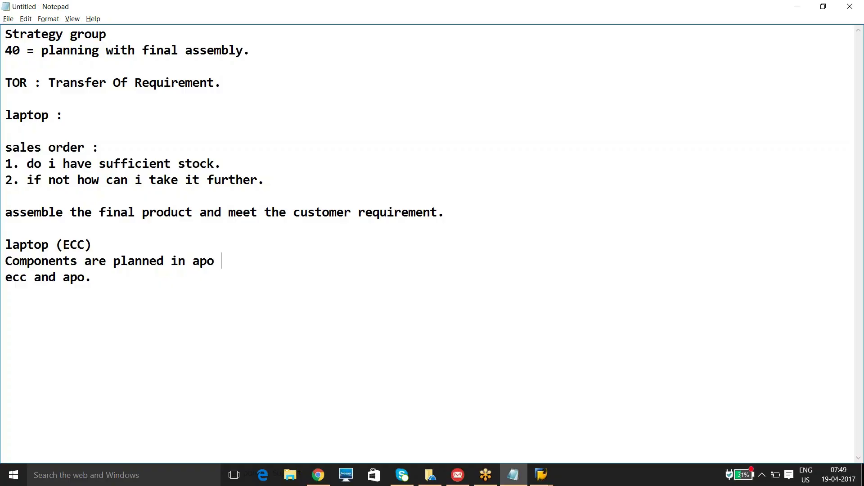
pyautogui.write('(')
pyautogui.hotkey('alt', 'Tab')
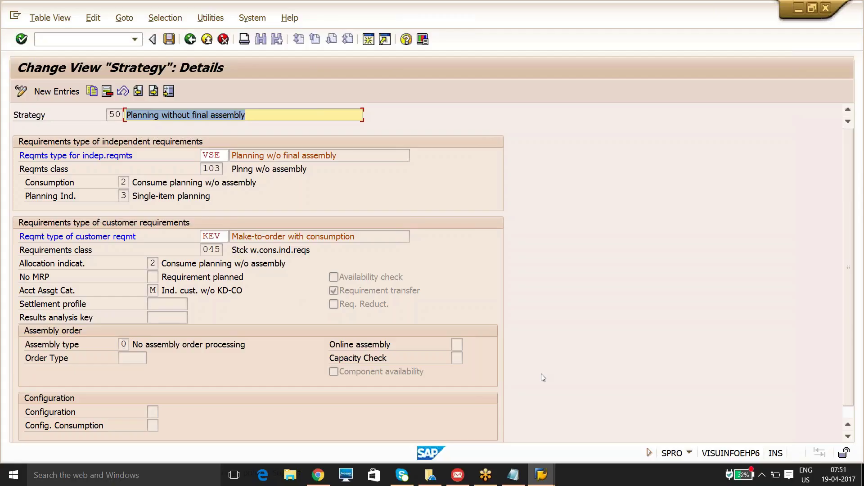
# Step: Open the SCM connection from SAP Logon and log on to client 800 with the saved user ID and the account password
pyautogui.click(545, 475)
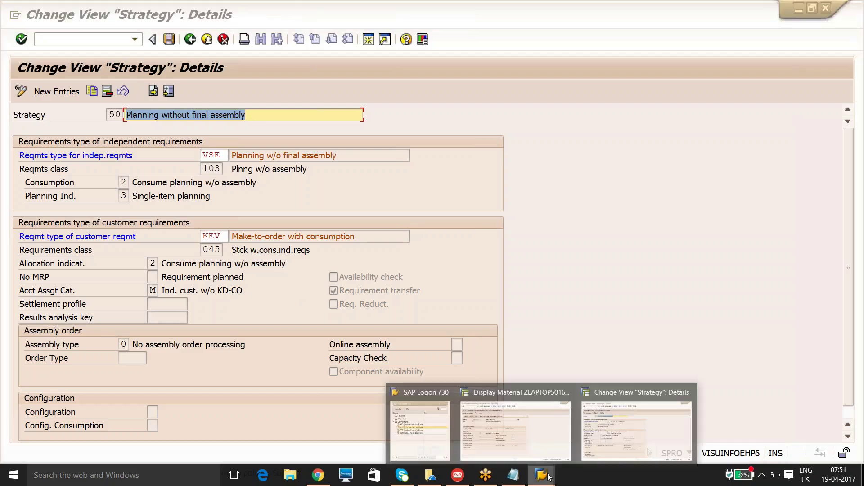
pyautogui.click(394, 433)
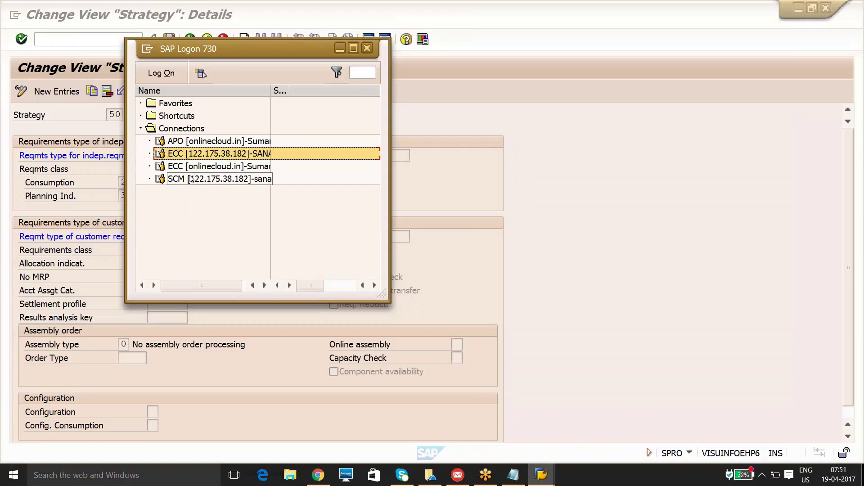
pyautogui.click(190, 179)
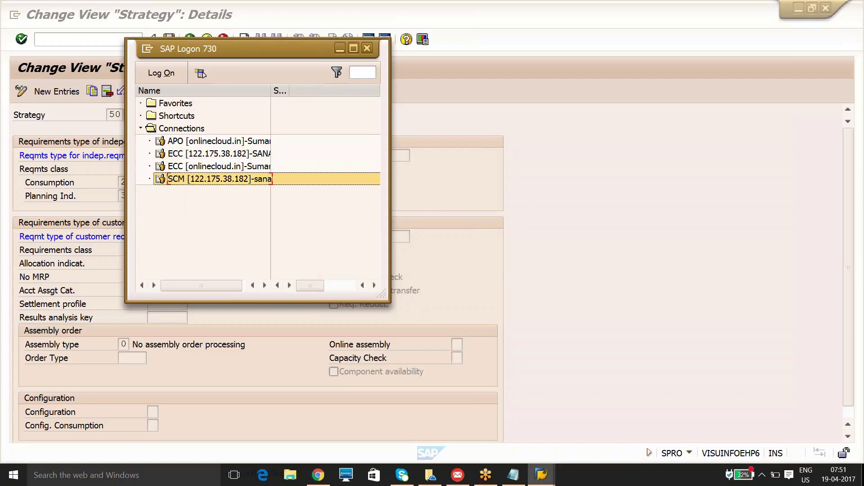
pyautogui.press('Return')
pyautogui.click(167, 143)
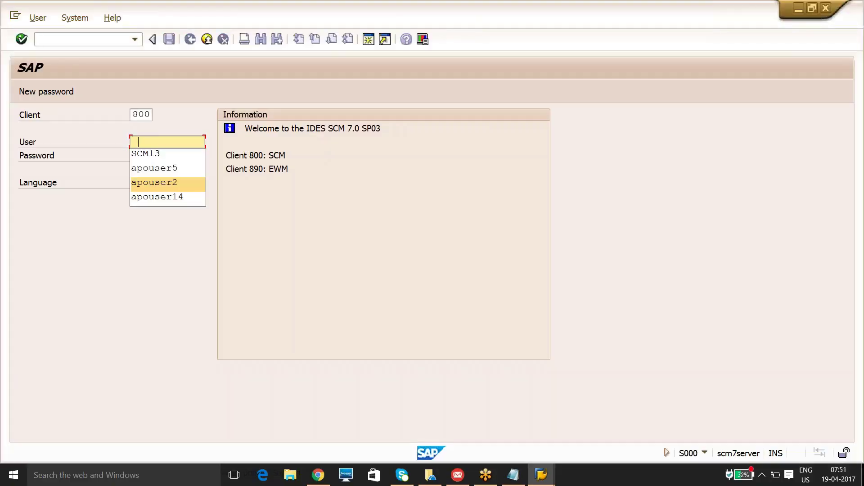
pyautogui.click(171, 158)
pyautogui.press('Tab')
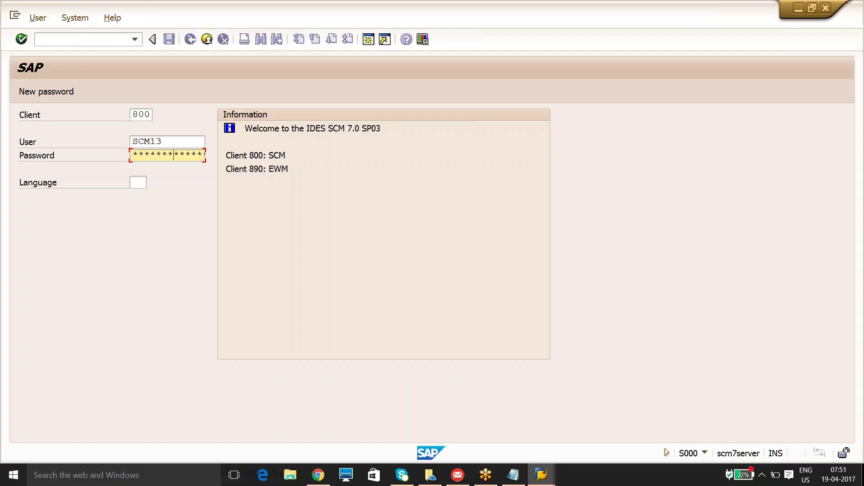
pyautogui.press('Return')
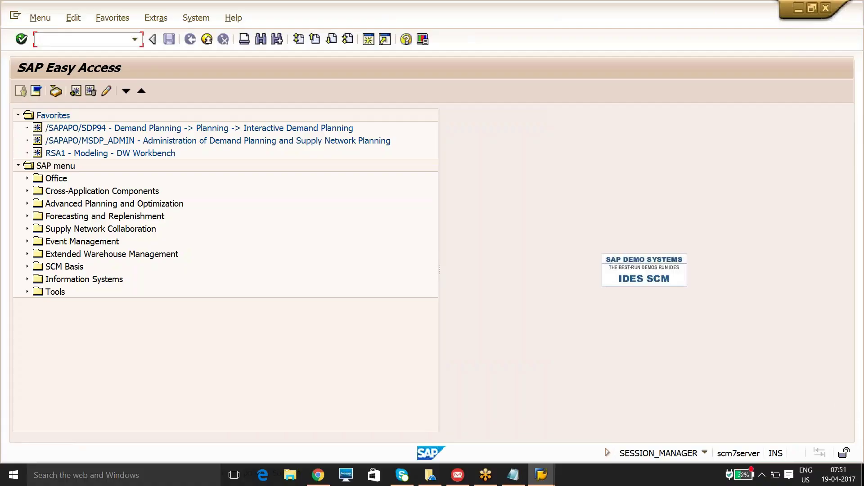
# Step: Start transaction spro in the SCM system and open the SAP Reference IMG
pyautogui.write('spro')
pyautogui.press('Return')
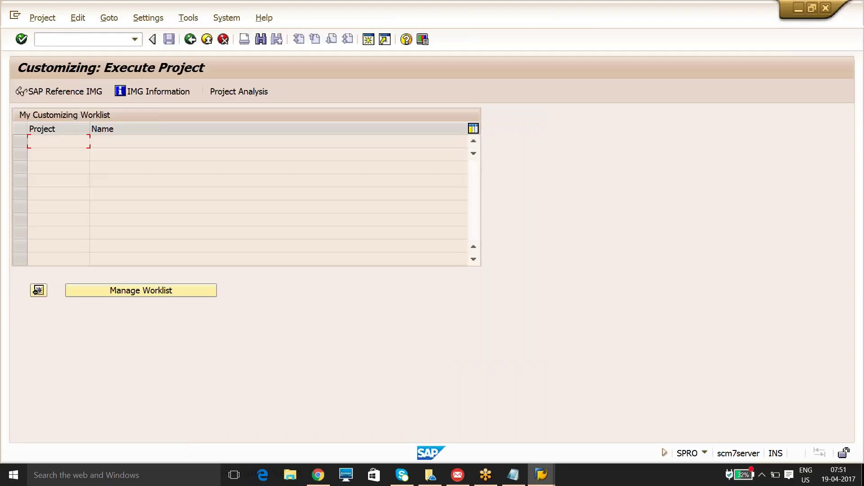
pyautogui.click(62, 93)
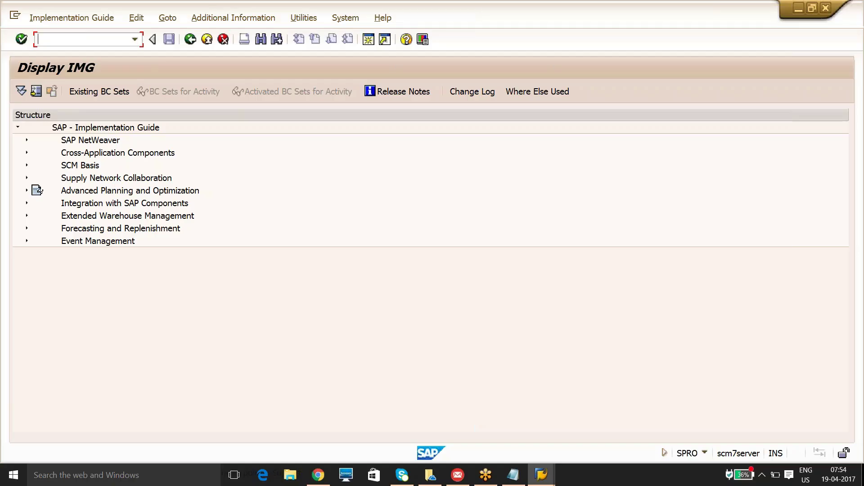
# Step: Return to the strategy 50 details in ECC and review its requirements settings alongside the Notepad planning notes
pyautogui.hotkey('alt', 'Tab')
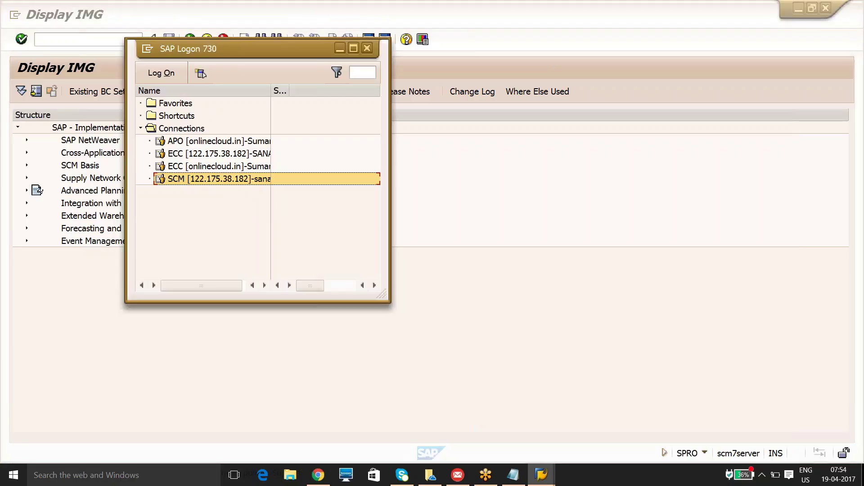
pyautogui.hotkey('alt', 'Tab')
pyautogui.hotkey('alt', 'Tab')
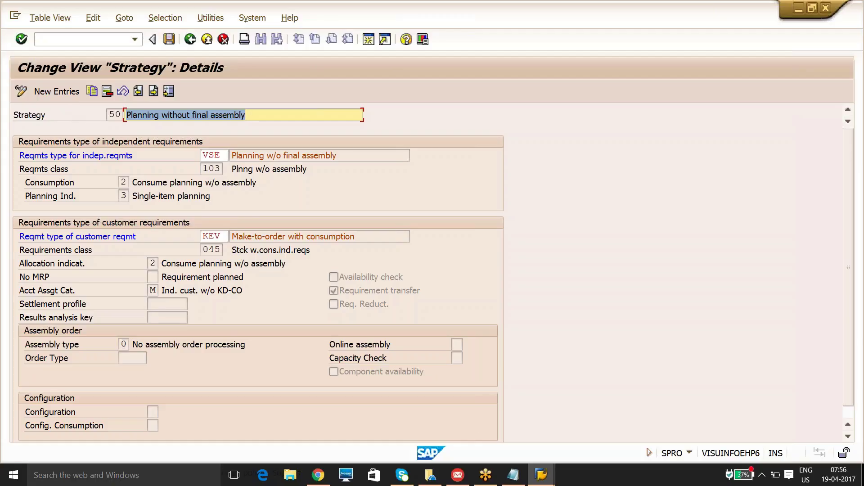
pyautogui.click(511, 474)
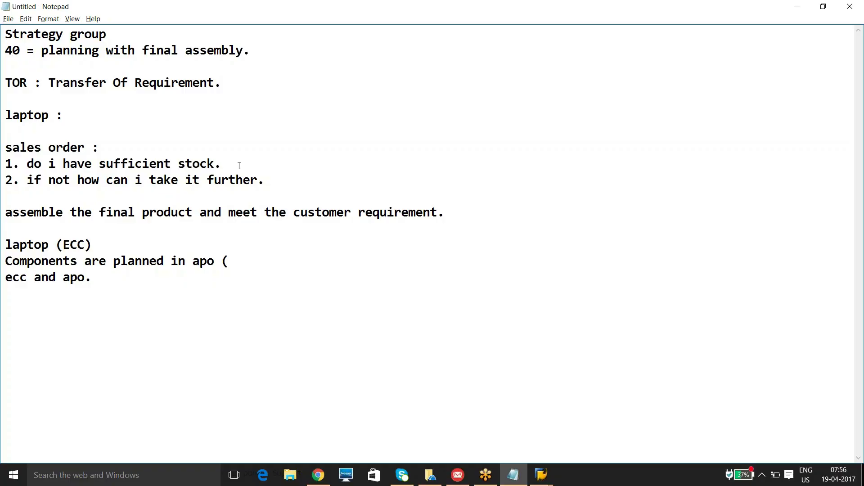
pyautogui.hotkey('alt', 'Tab')
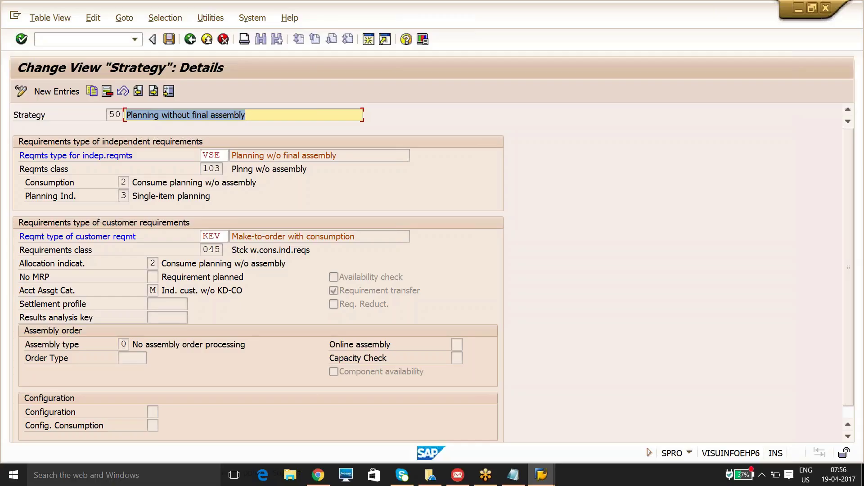
pyautogui.hotkey('alt', 'Tab')
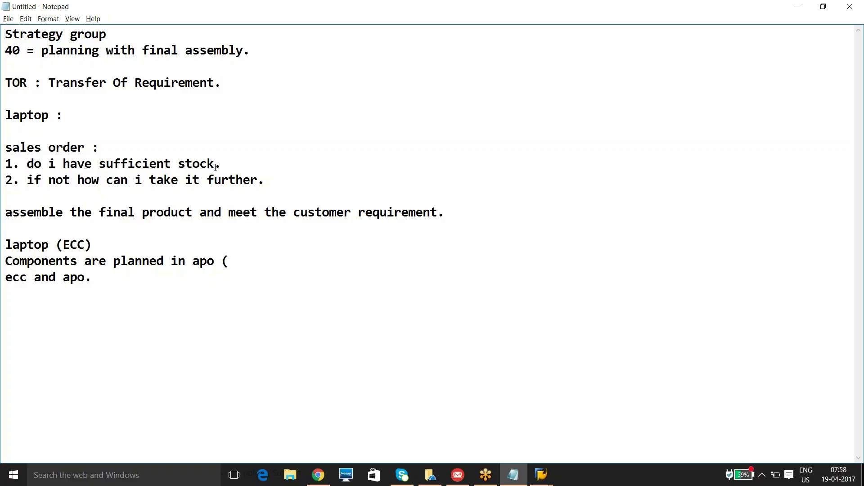
pyautogui.hotkey('alt', 'Tab')
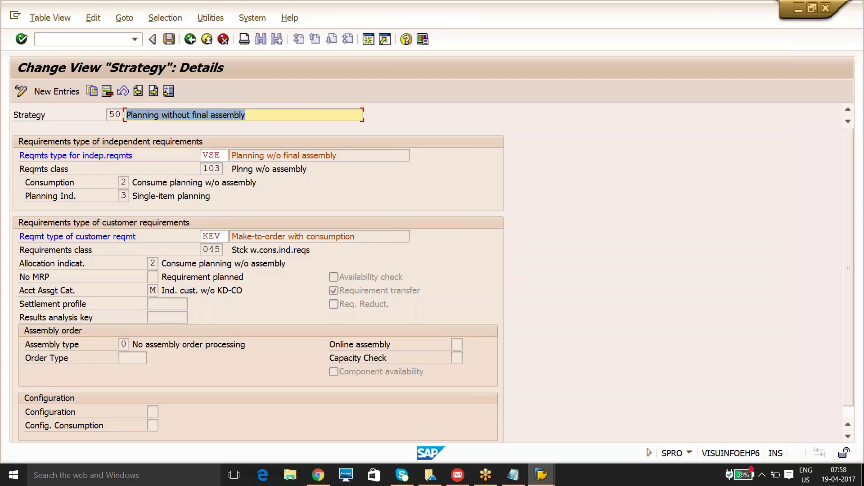
pyautogui.click(330, 193)
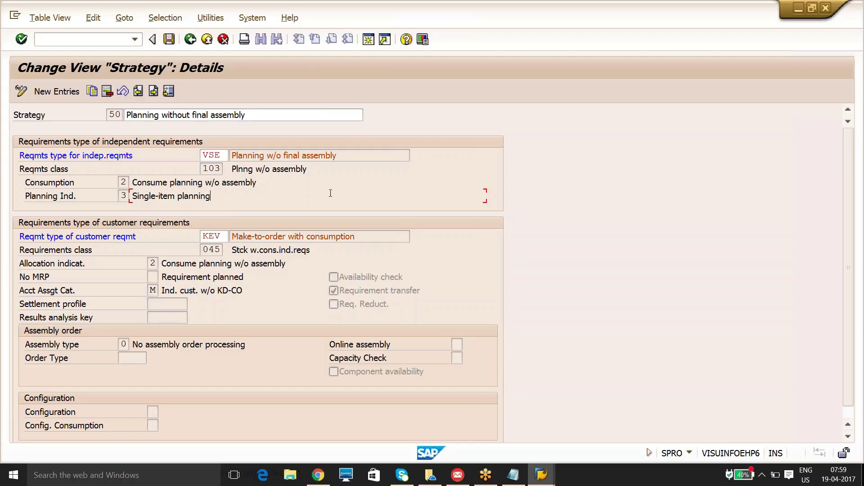
pyautogui.hotkey('alt', 'Tab')
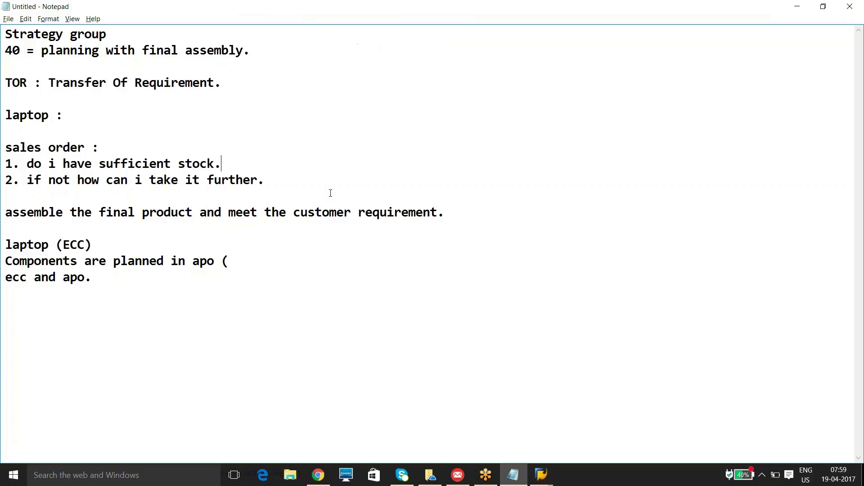
pyautogui.hotkey('alt', 'Tab')
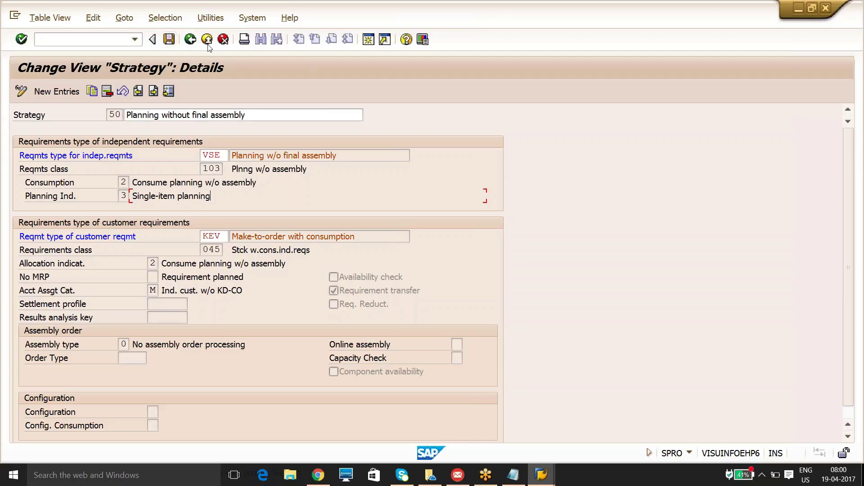
# Step: Leave the strategy 50 details, decline the connection error's detailed description, and reopen the ECC [122.175.38.182] connection from SAP Logon
pyautogui.click(189, 40)
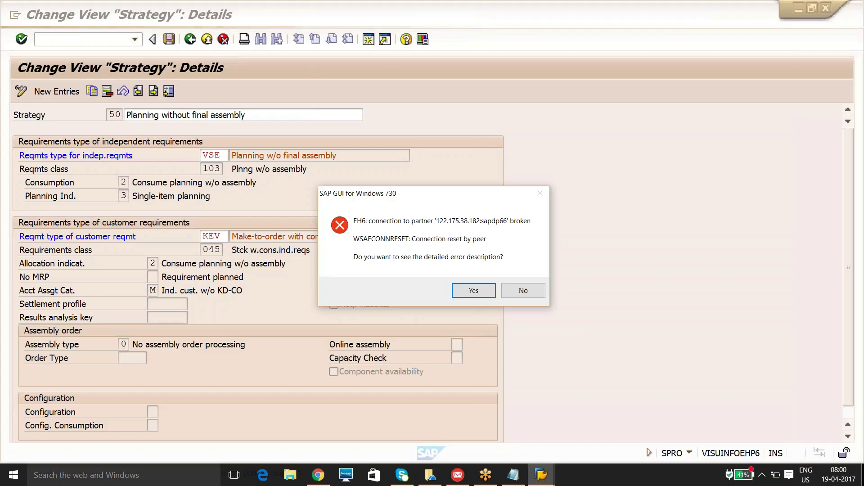
pyautogui.click(523, 288)
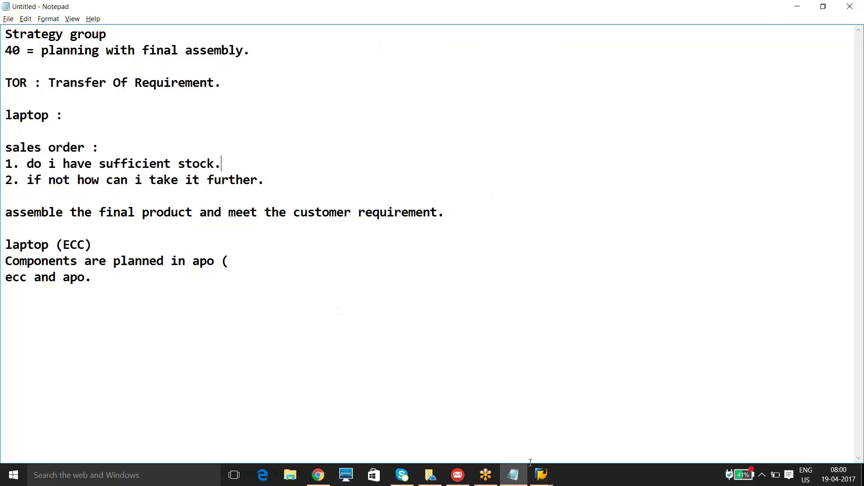
pyautogui.click(538, 473)
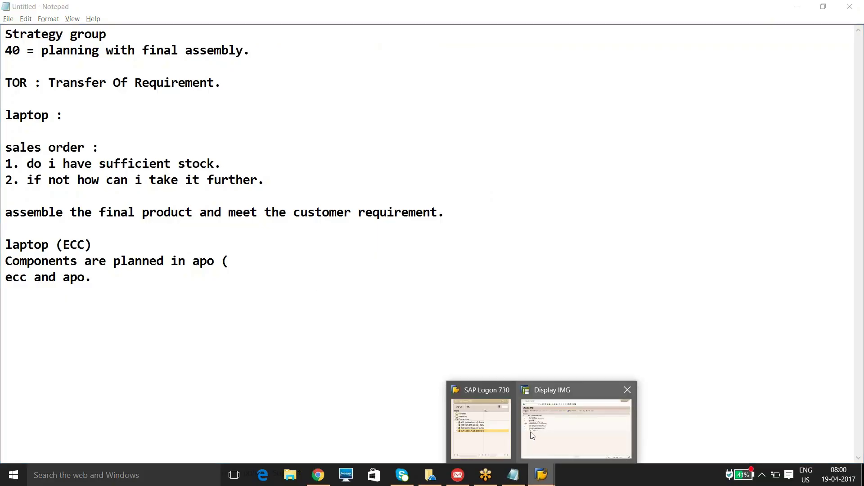
pyautogui.moveTo(527, 436)
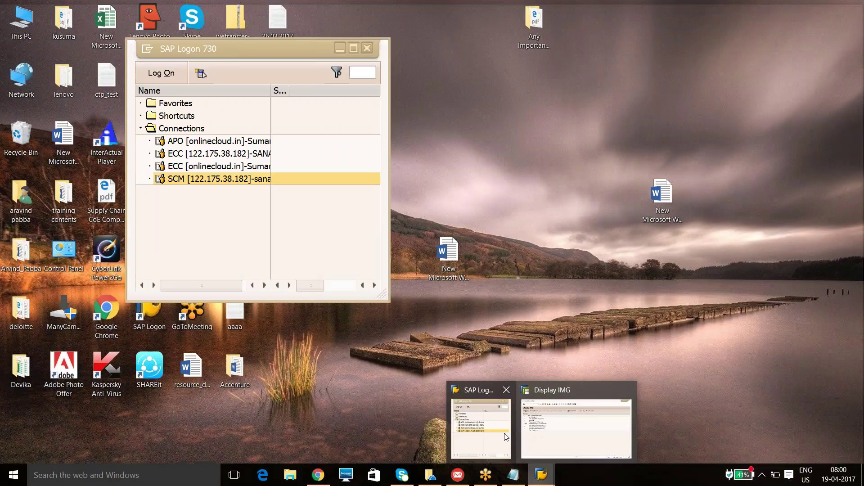
pyautogui.click(481, 427)
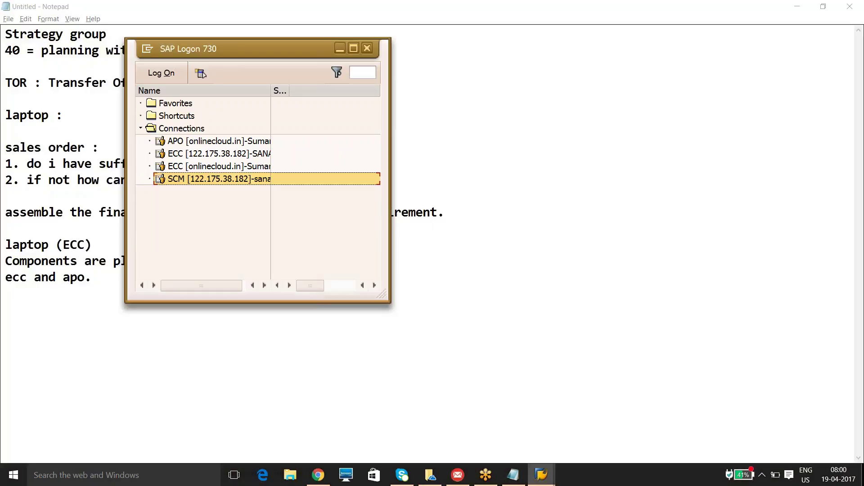
pyautogui.click(210, 155)
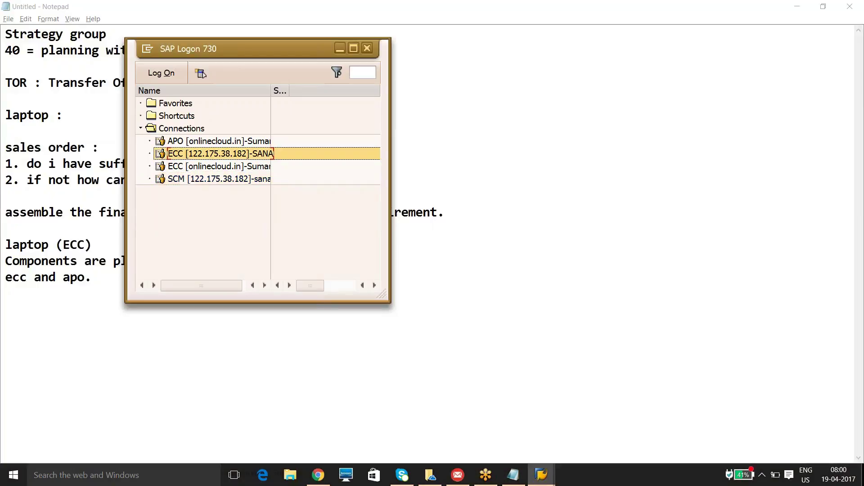
pyautogui.press('Return')
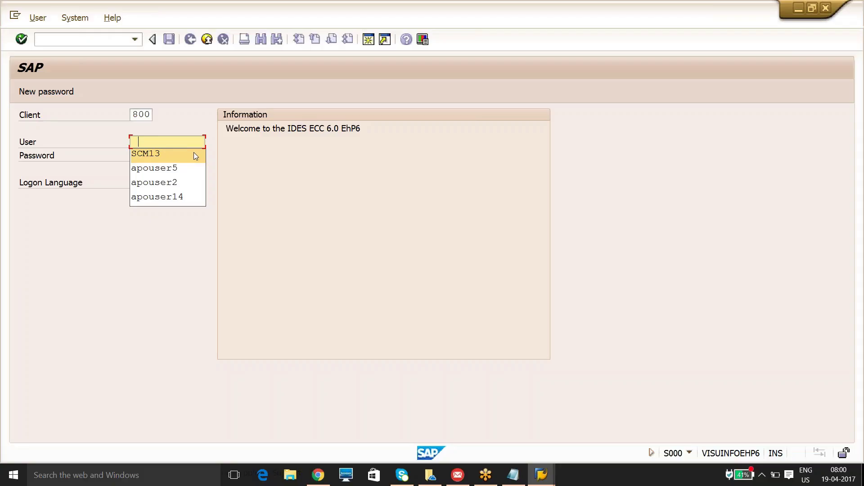
# Step: Log on to ECC with the saved user ID and account password, continuing with this logon and ending any other logons
pyautogui.click(193, 154)
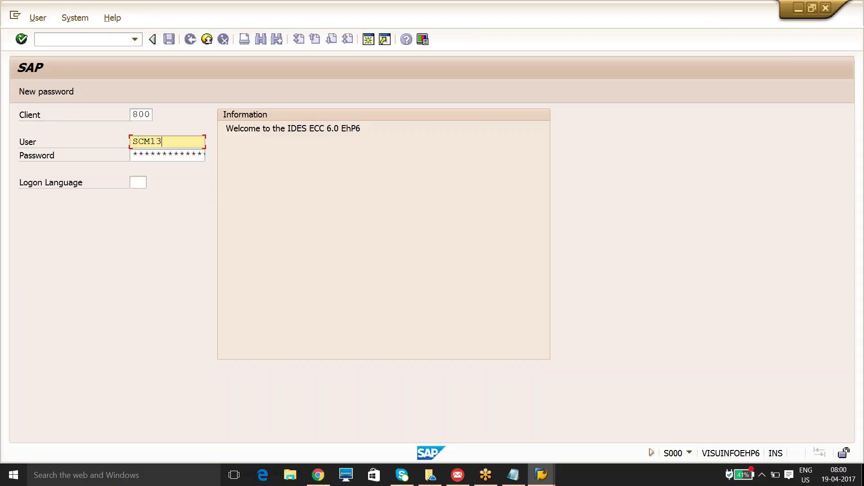
pyautogui.click(180, 154)
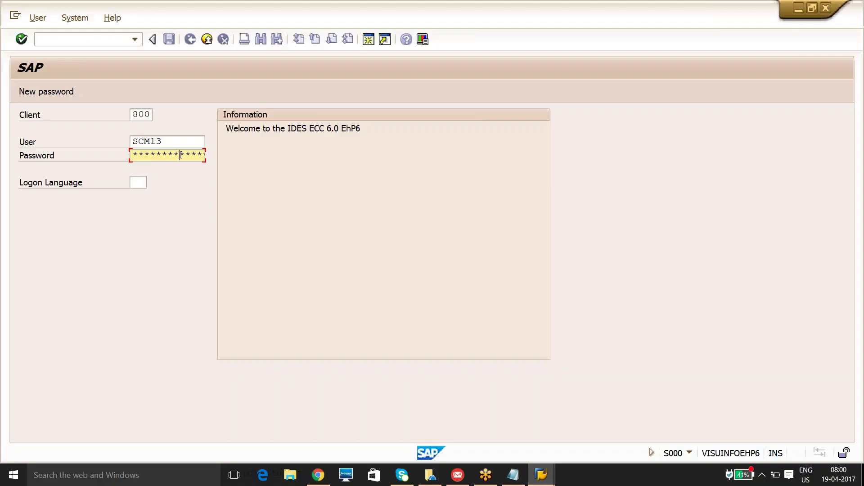
pyautogui.press('Return')
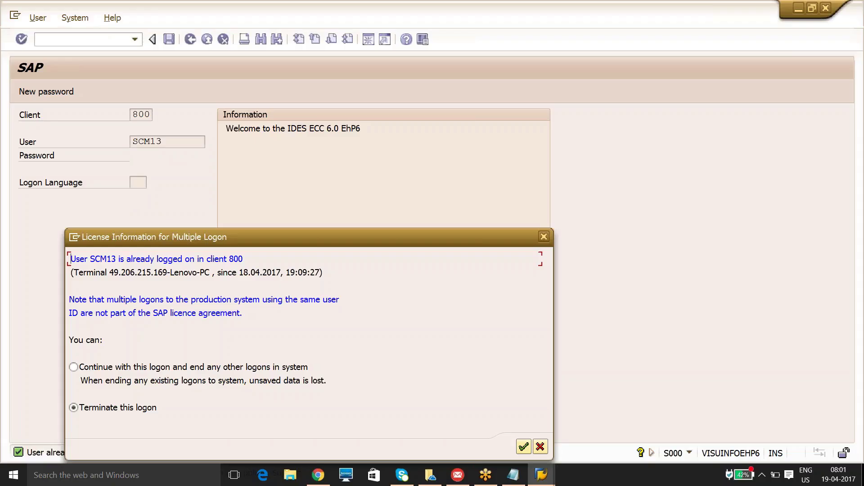
pyautogui.click(73, 369)
pyautogui.press('Return')
# Step: Run transaction mm03 and display the MRP 3 view of material zlaptop5016112 for plant 1000
pyautogui.write('m')
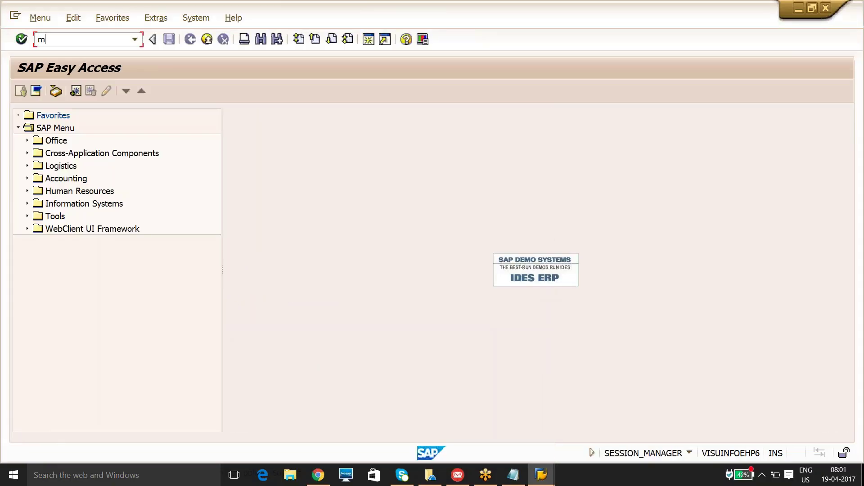
pyautogui.write('m03')
pyautogui.press('Return')
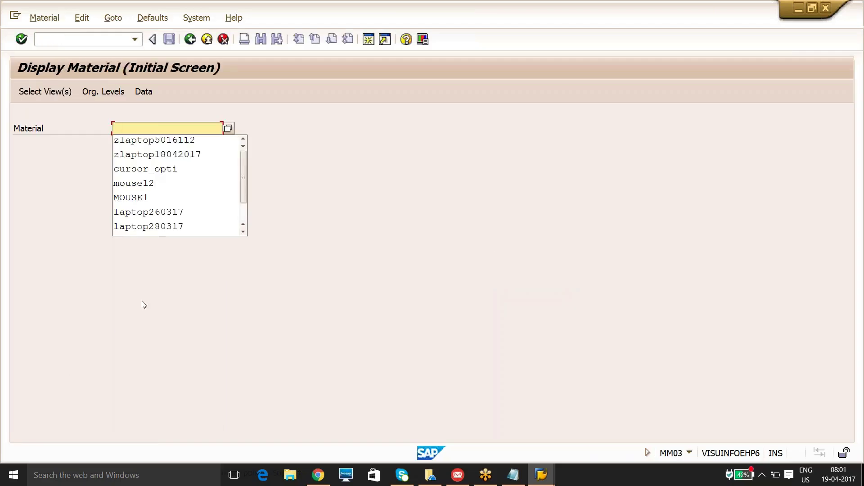
pyautogui.click(160, 144)
pyautogui.press('Return')
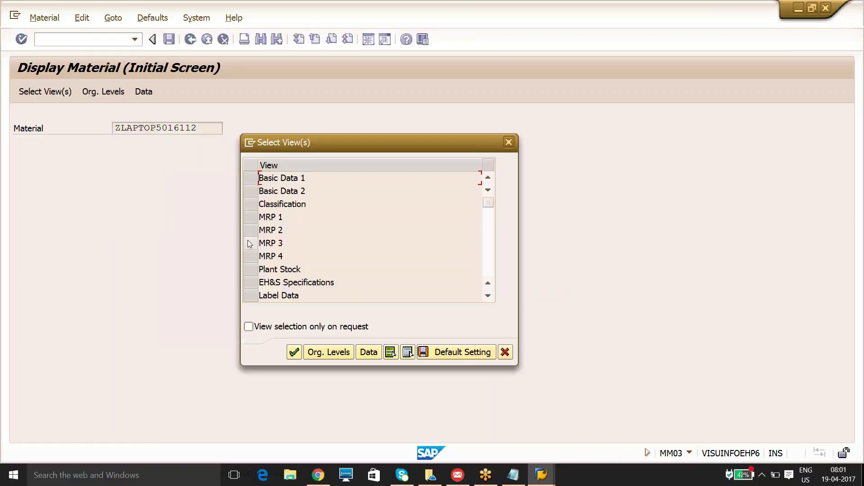
pyautogui.click(250, 244)
pyautogui.press('Return')
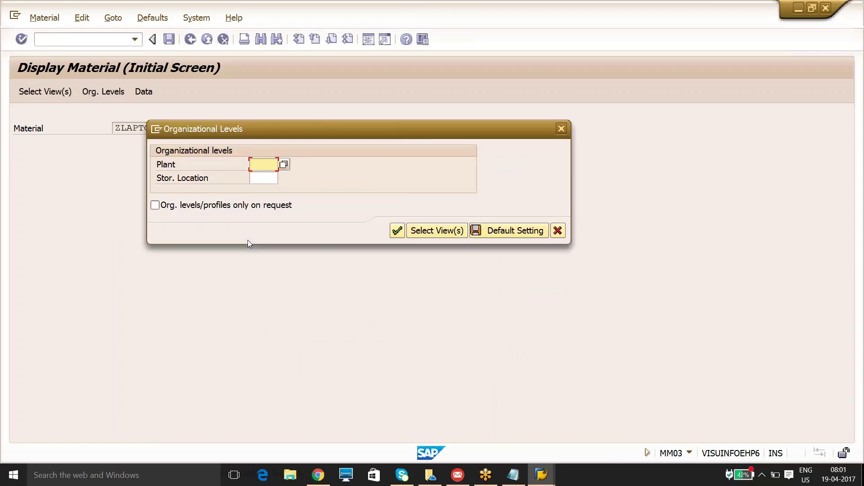
pyautogui.write('1000')
pyautogui.press('Return')
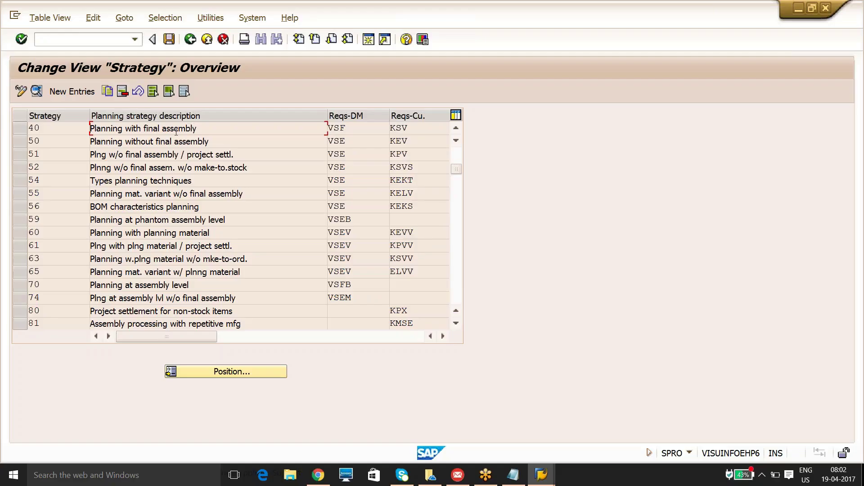
# Step: Select strategy 40, Planning with final assembly, in the strategy overview
pyautogui.click(21, 127)
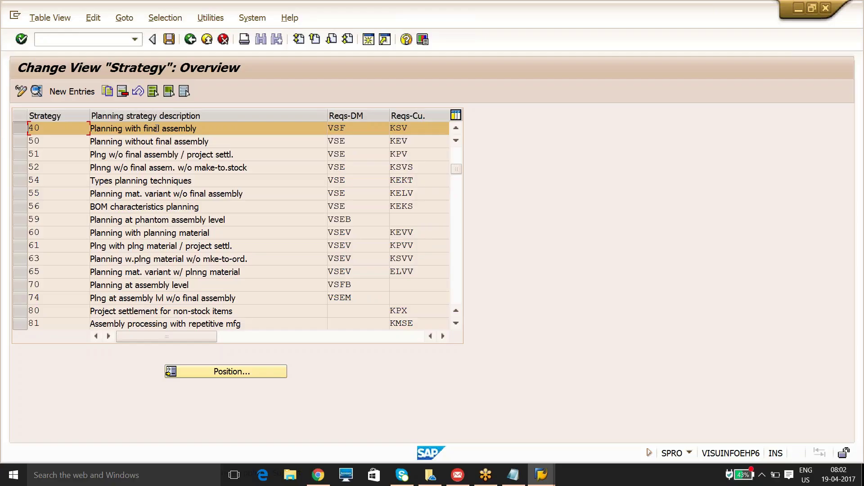
pyautogui.doubleClick(156, 128)
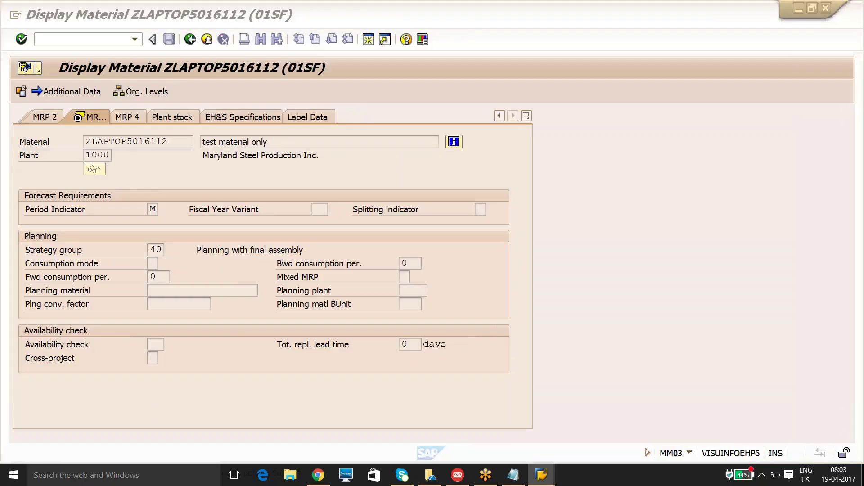
# Step: Show the desktop and open the training contents folder in File Explorer
pyautogui.press('super+d')
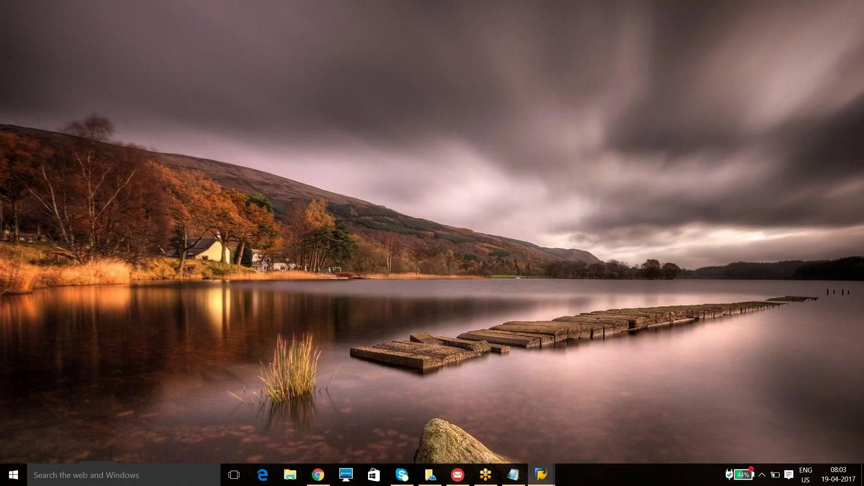
pyautogui.press('super+e')
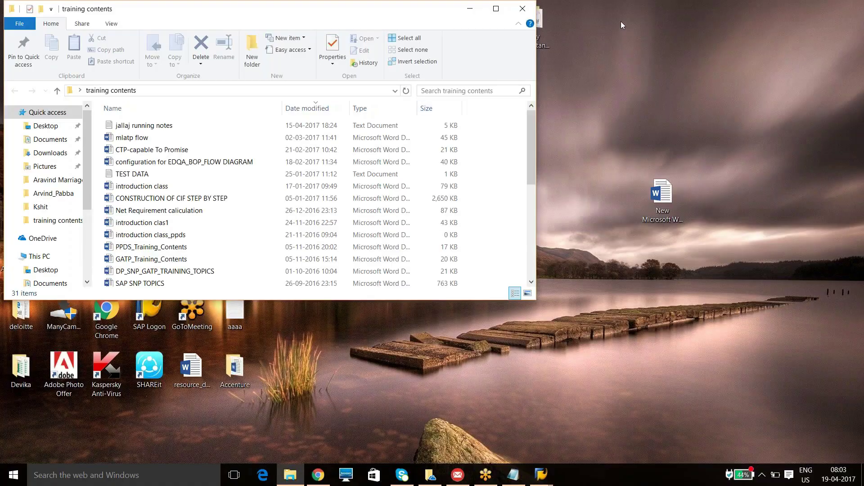
pyautogui.click(622, 37)
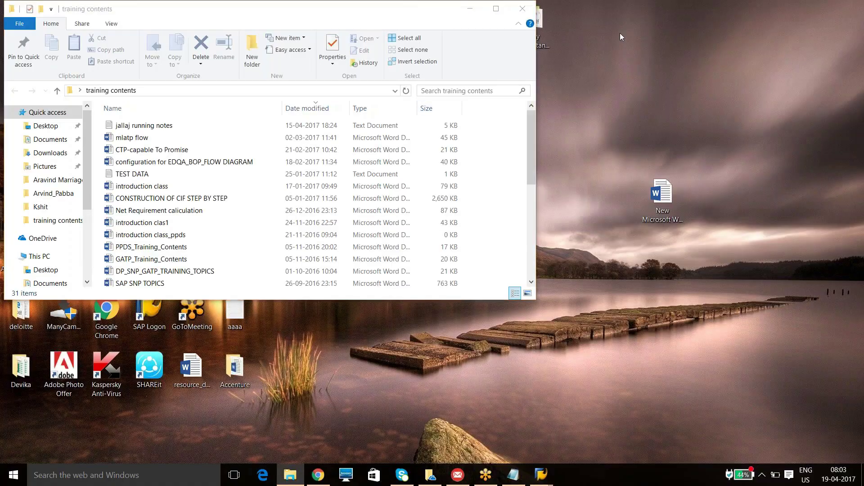